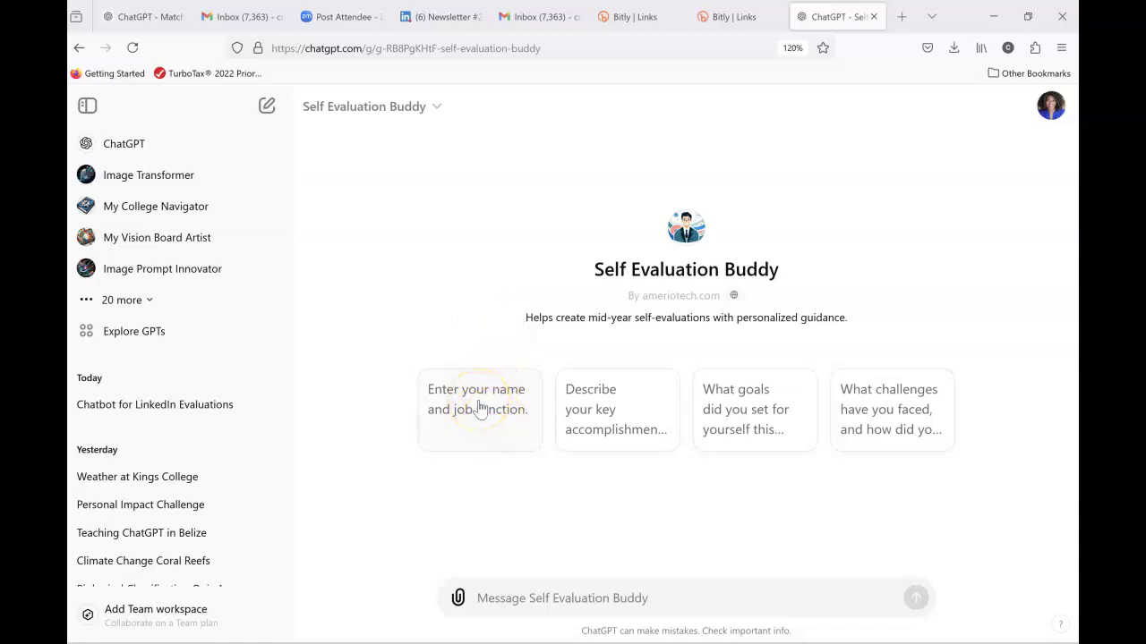
Start the chat with the suggested prompt "Enter your name and job function." and reply with the employee's full name.
left_click(479, 407)
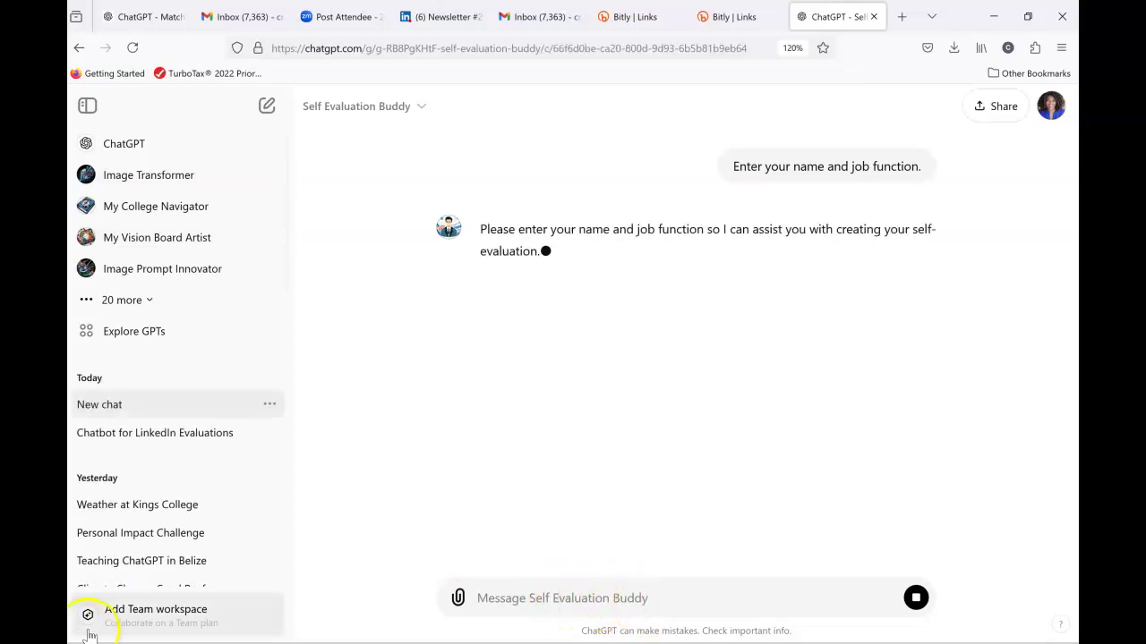
left_click(586, 596)
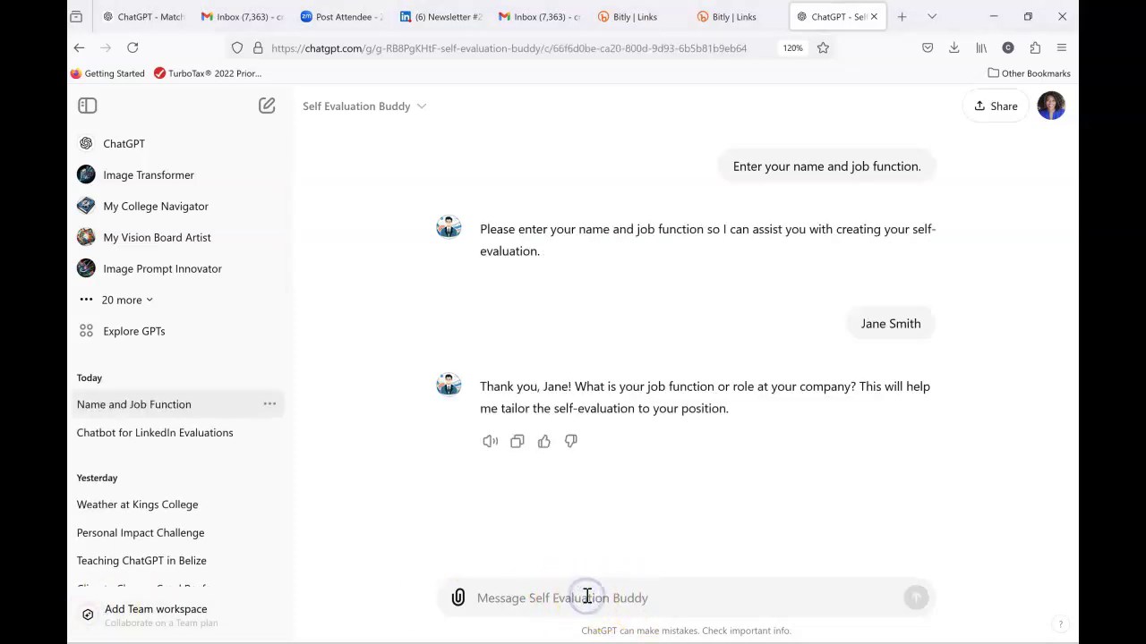
Send "Scrum Master" as the answer to the question about the job function.
left_click(582, 595)
type("S")
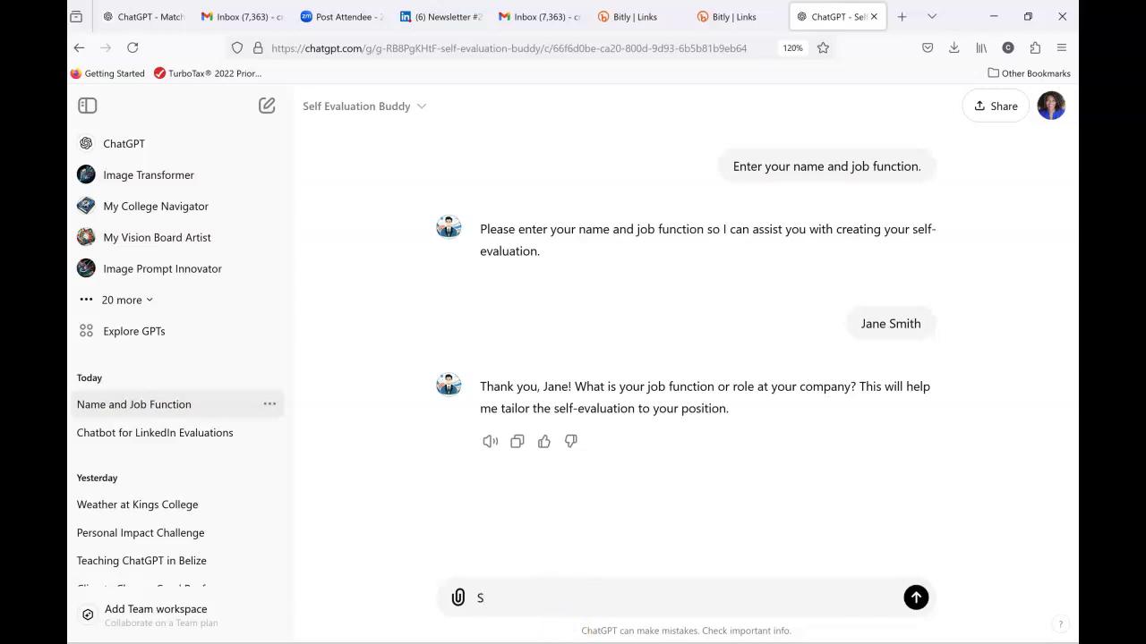
type("crum")
type(" Ma")
type("d")
type("ter and ")
type("I have")
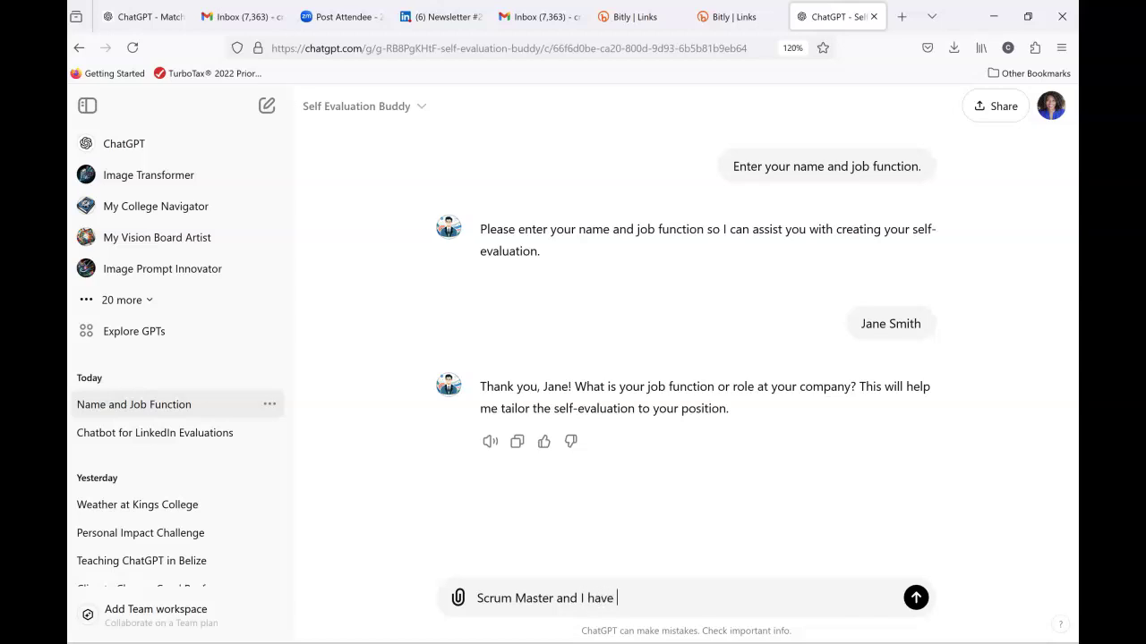
type(" been")
key("BackSpace")
key("BackSpace")
key("BackSpace")
key("BackSpace")
key("BackSpace")
key("BackSpace")
key("BackSpace")
key("BackSpace")
key("BackSpace")
key("BackSpace")
key("BackSpace")
key("BackSpace")
key("Return")
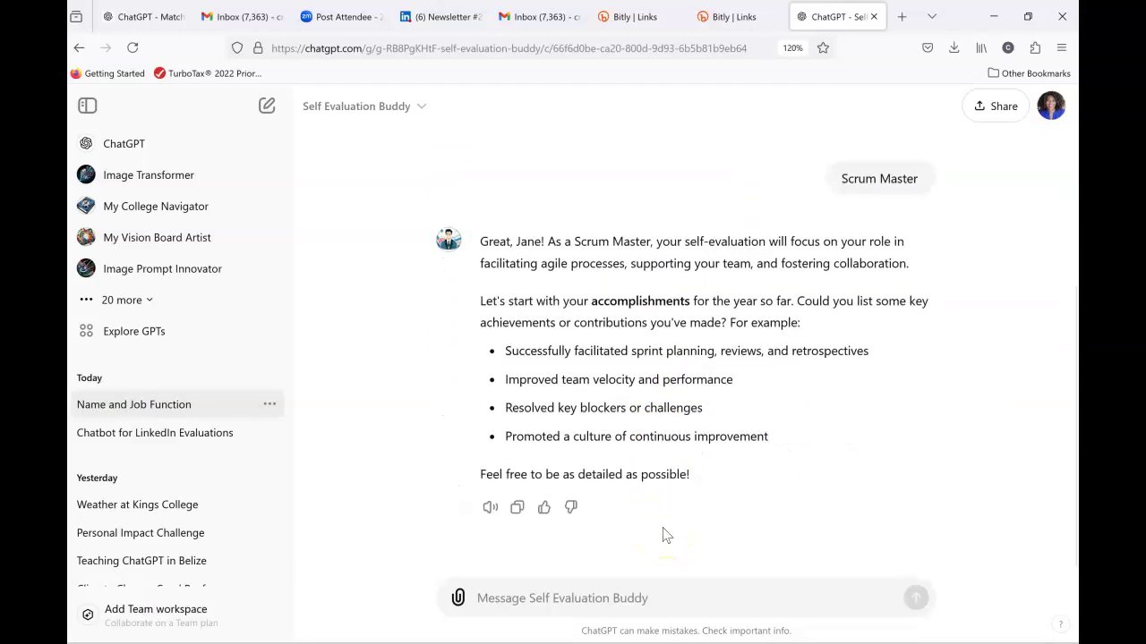
Copy the four example accomplishments from the assistant's reply and send them as the list of key achievements.
left_click(596, 601)
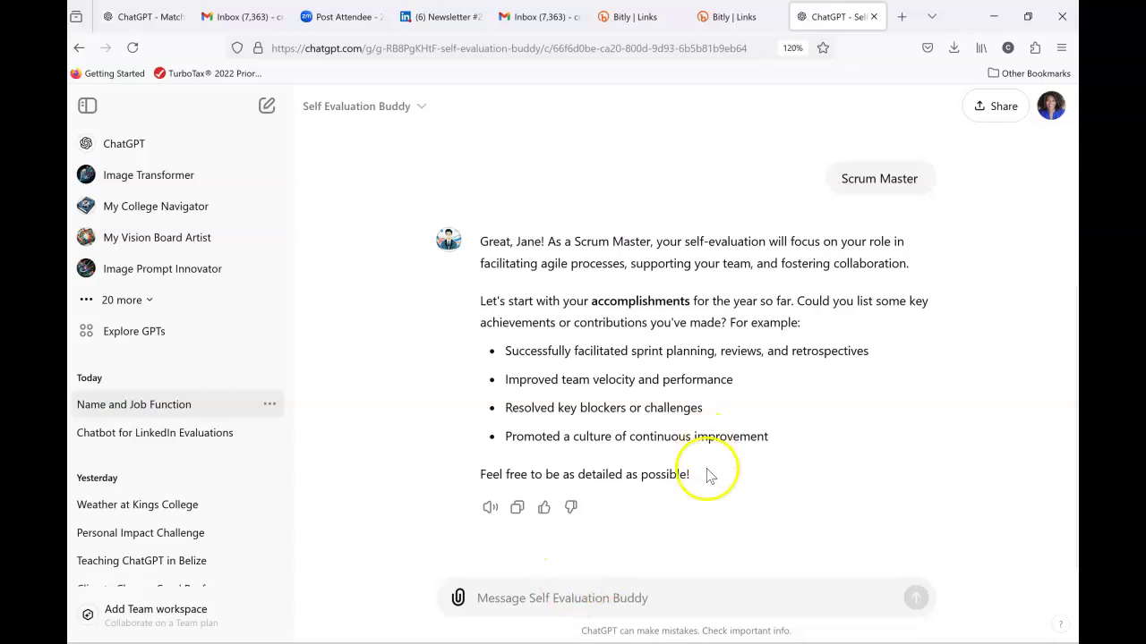
left_click_drag(774, 436, 503, 351)
key("ctrl+c")
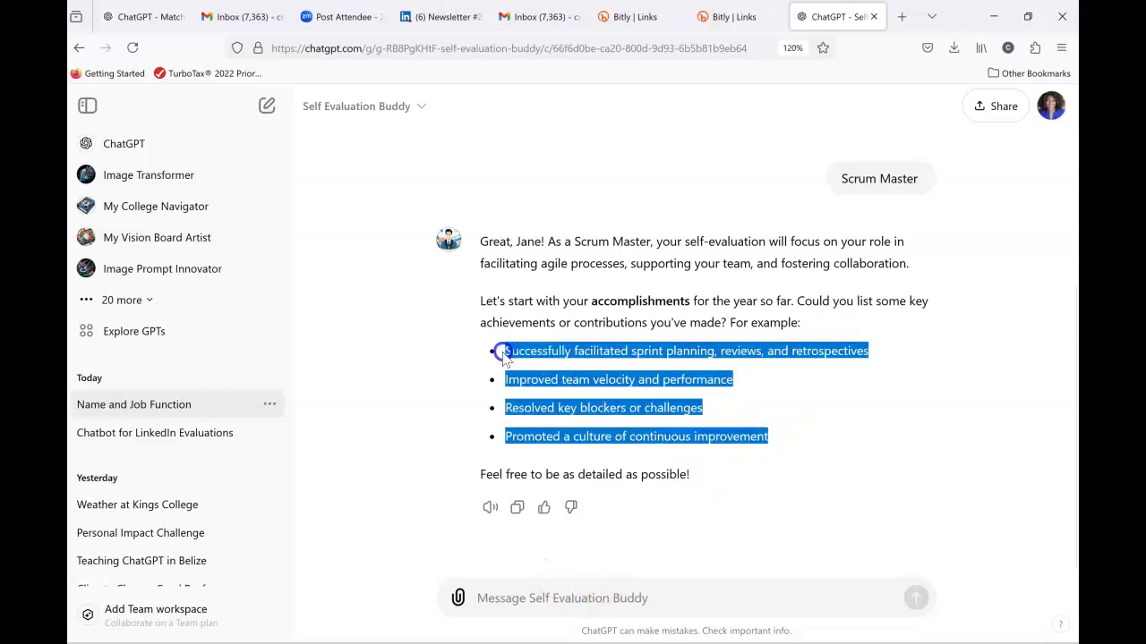
left_click(530, 607)
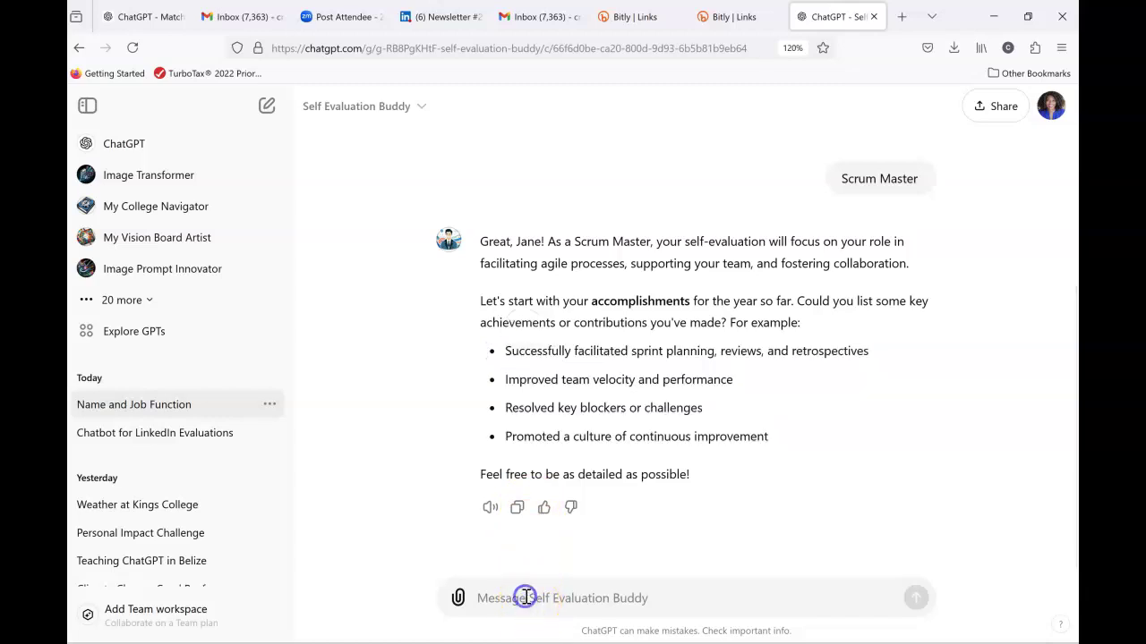
key("ctrl+v")
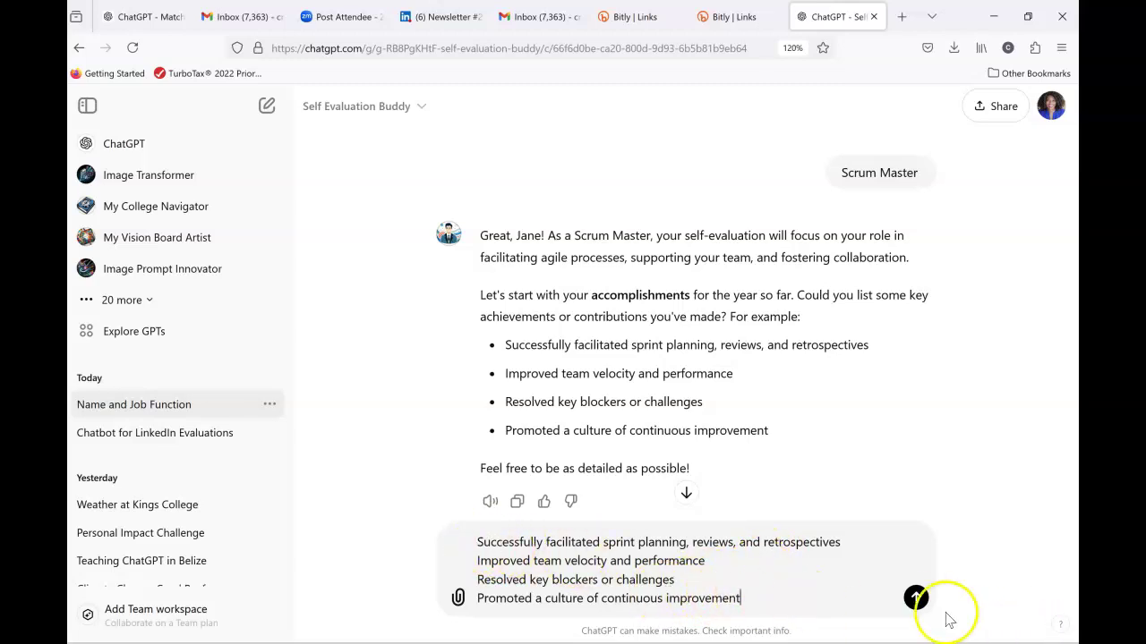
left_click(916, 597)
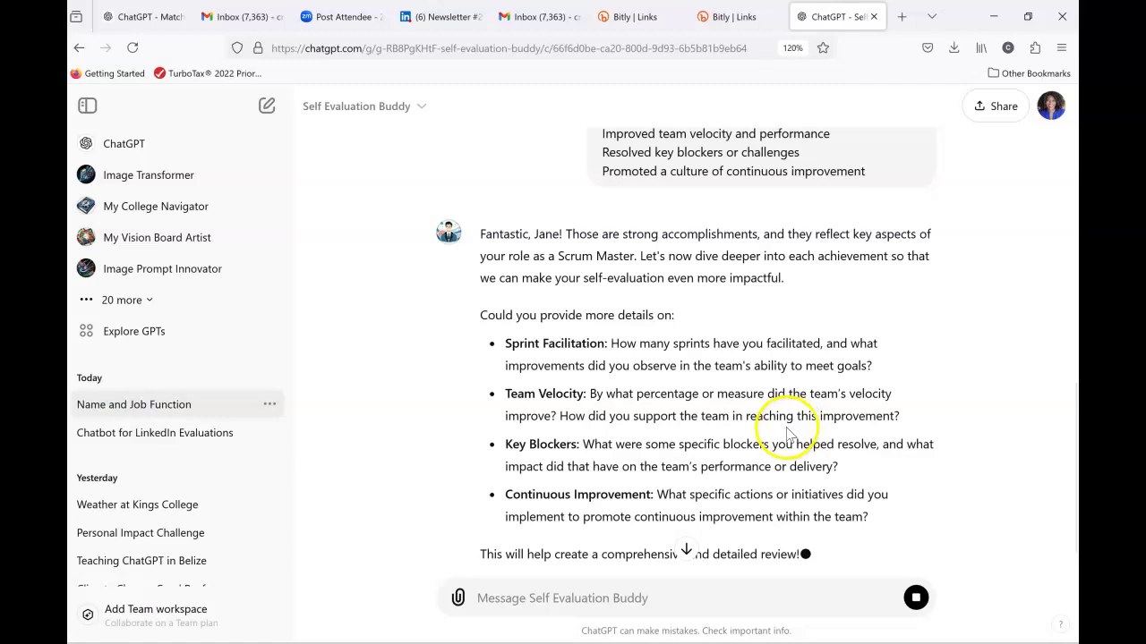
Reply "I helped my team move from kanban to Scrum and have had 5 succesfull sprints since then with great velocity and predictability".
left_click(685, 550)
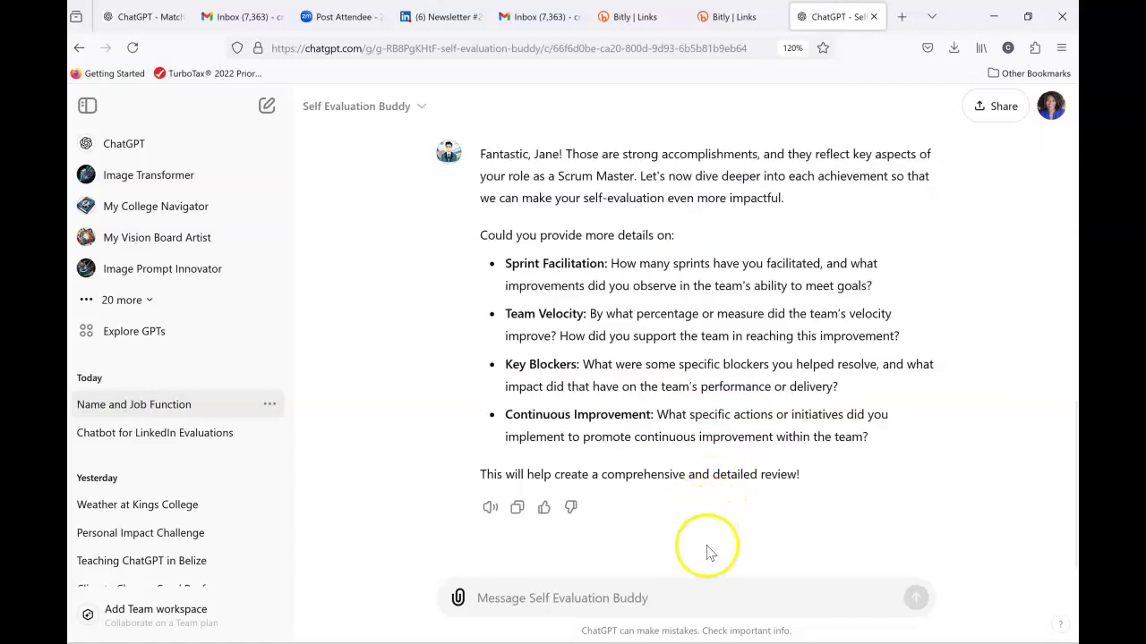
left_click(676, 597)
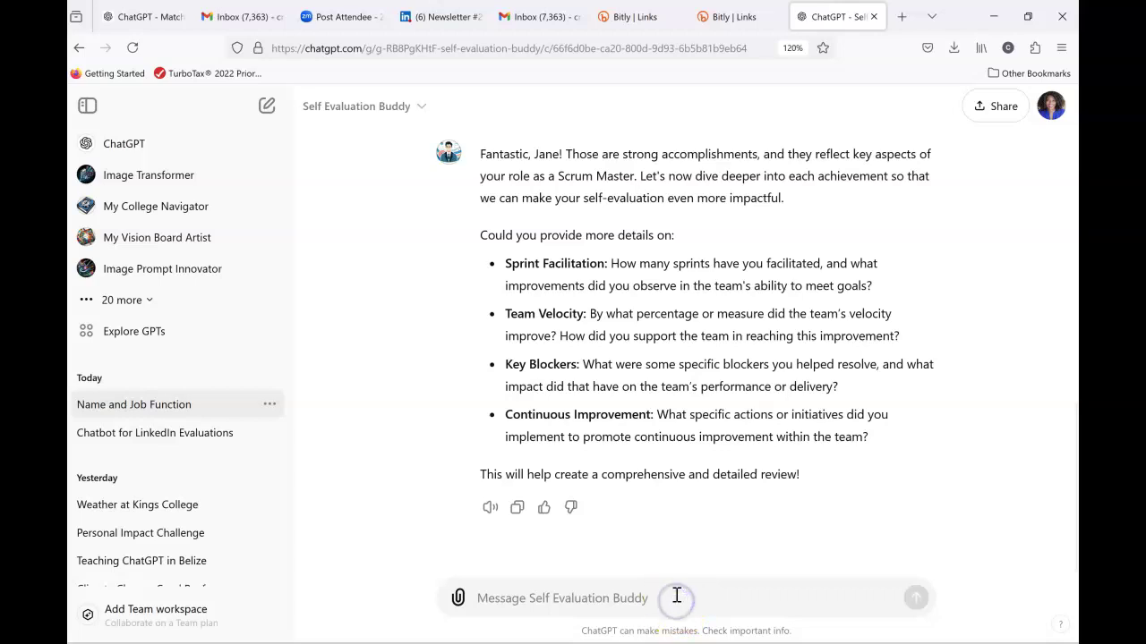
type("I helped my team move from")
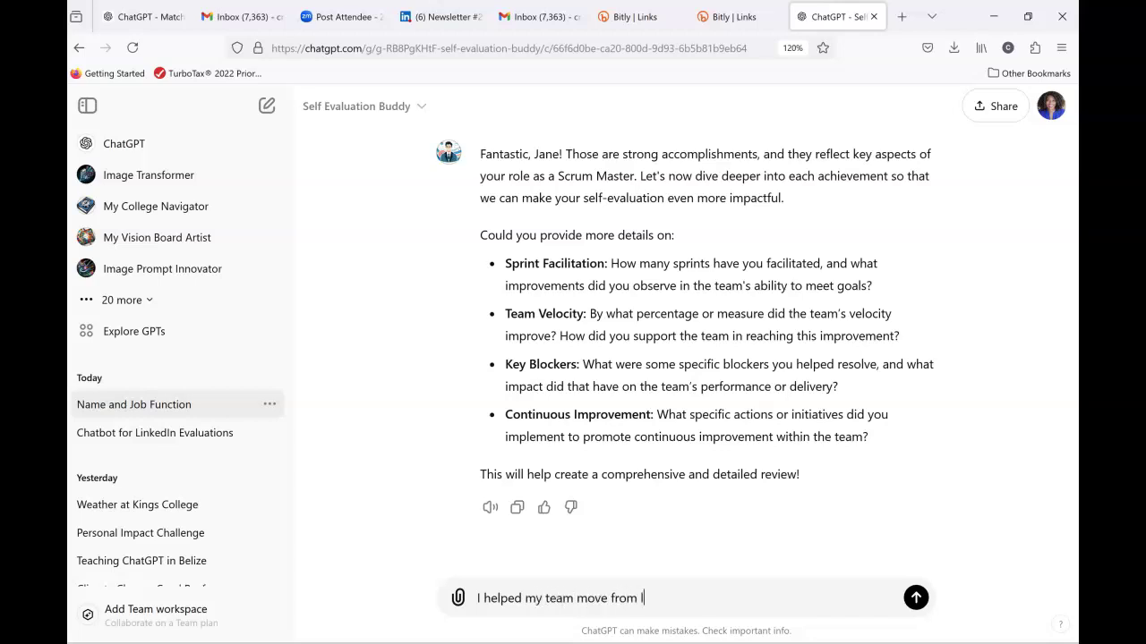
type(" kanban to Scrum and ha")
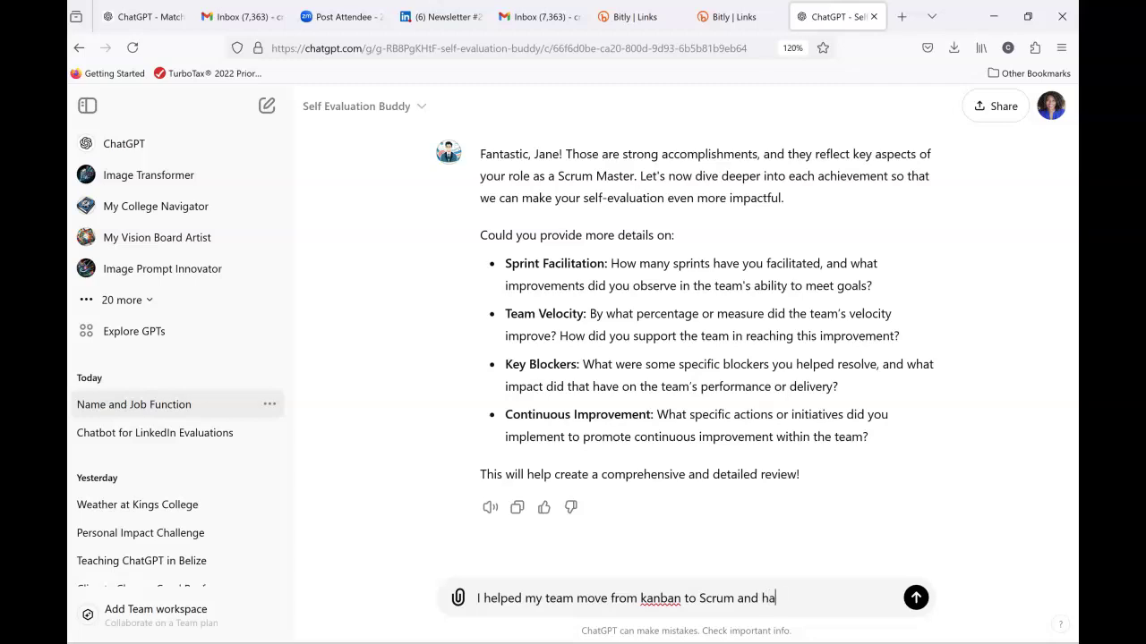
type("ve had 5 succesful")
key("BackSpace")
type("l spri")
type("nts sinc ")
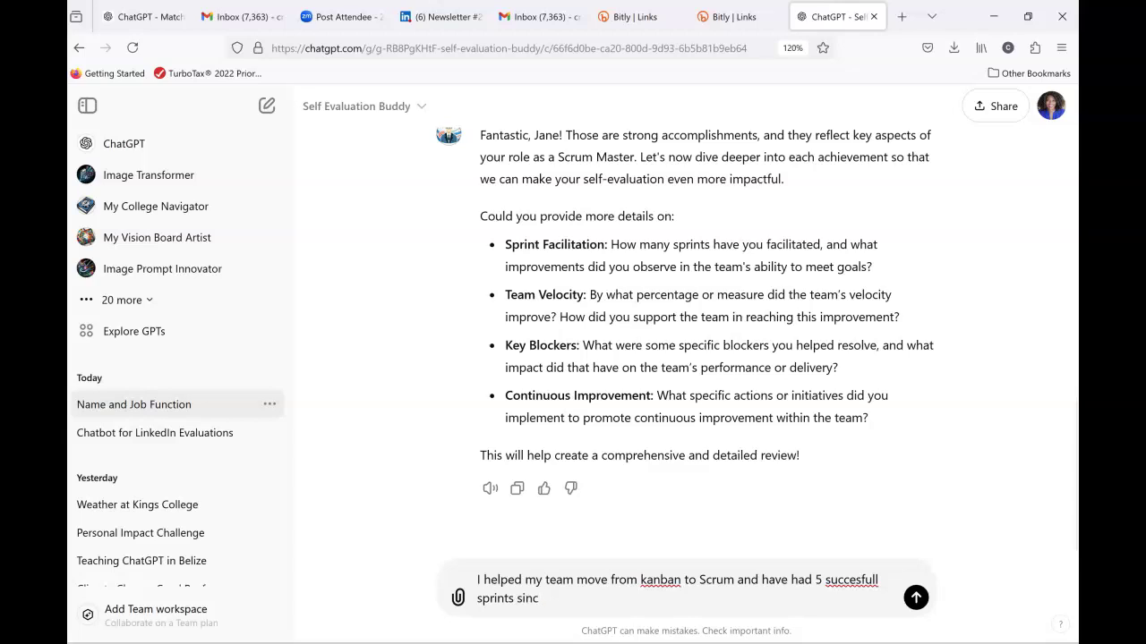
type("e then with great velo")
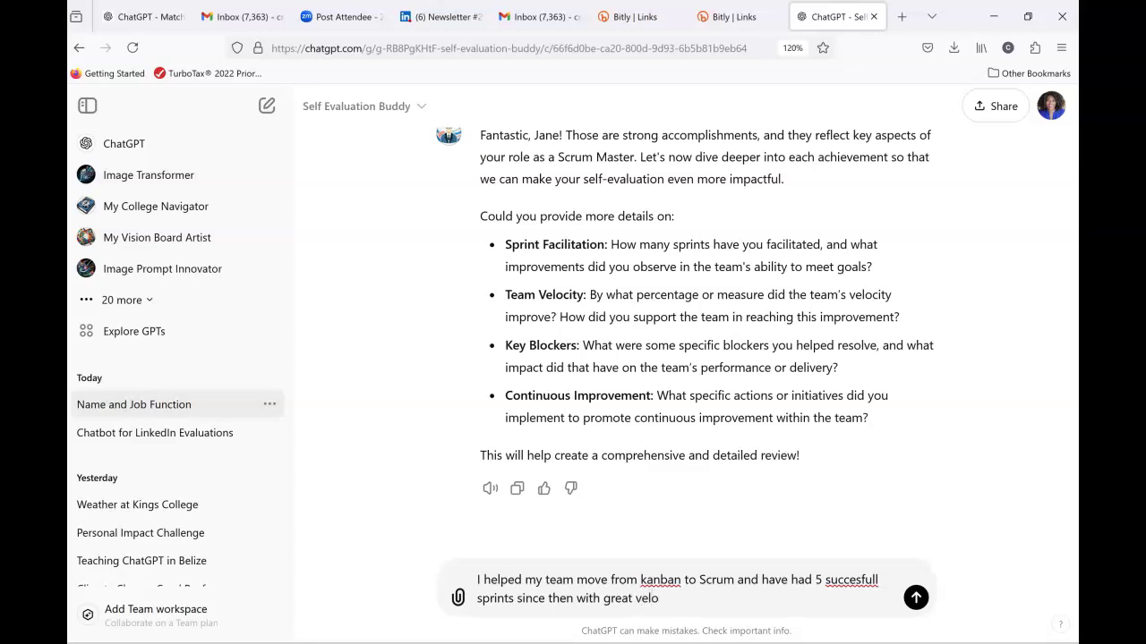
type("v")
key("BackSpace")
type("city sn")
key("BackSpace")
key("BackSpace")
type("and predictability")
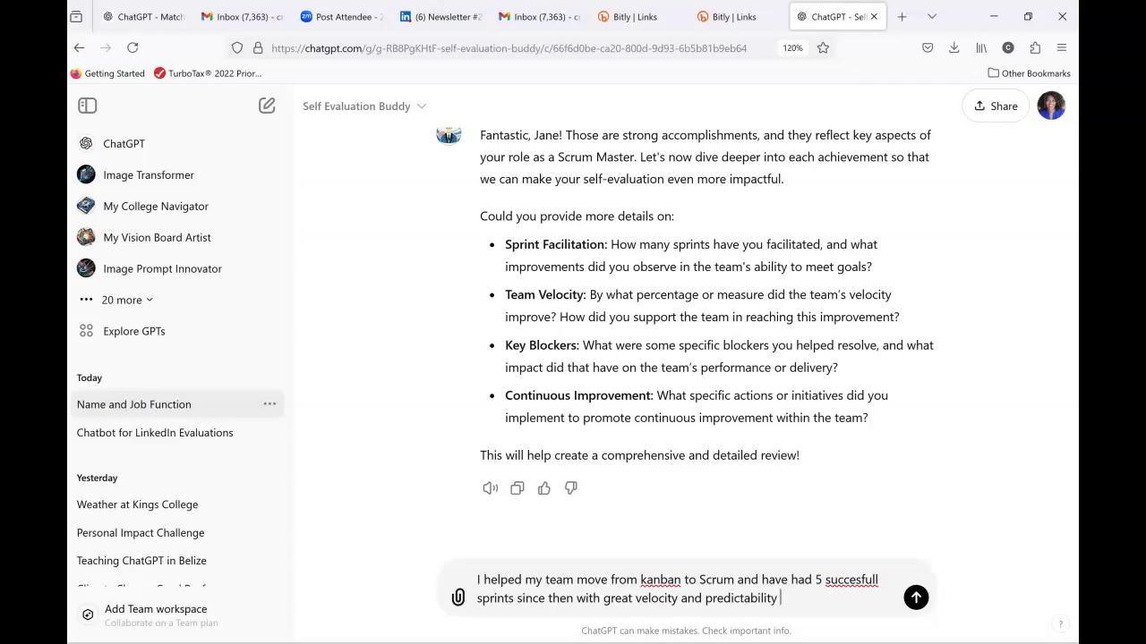
key("Return")
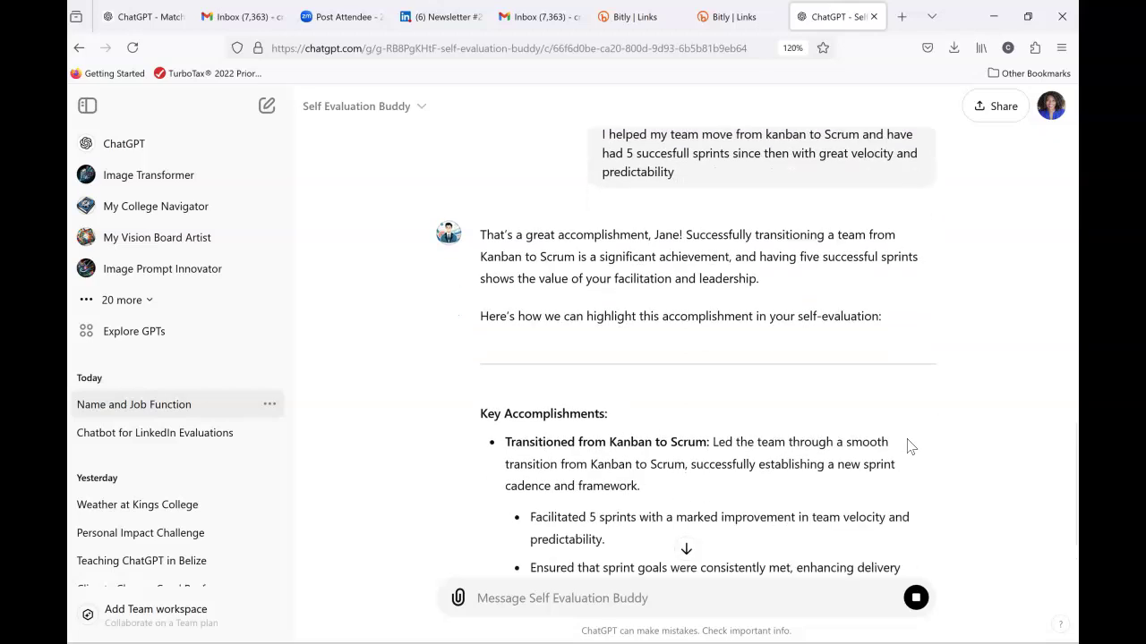
Review the generated Key Accomplishments text about the transition from Kanban to Scrum and the follow-up question below it.
left_click(911, 441)
scroll(929, 488, "down", 3)
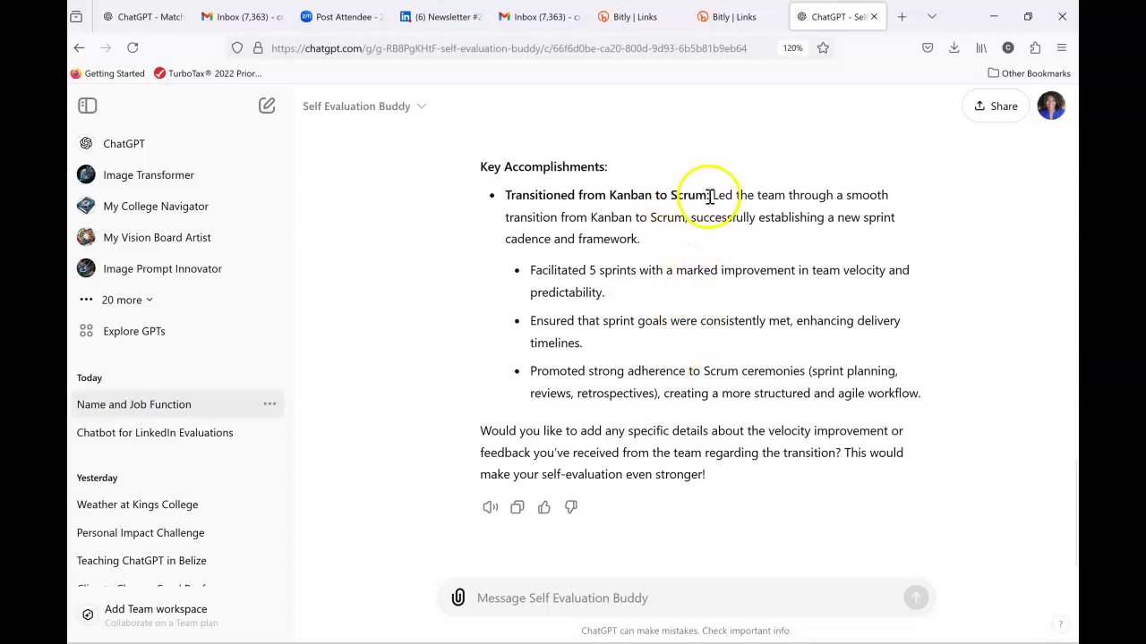
left_click_drag(714, 194, 948, 477)
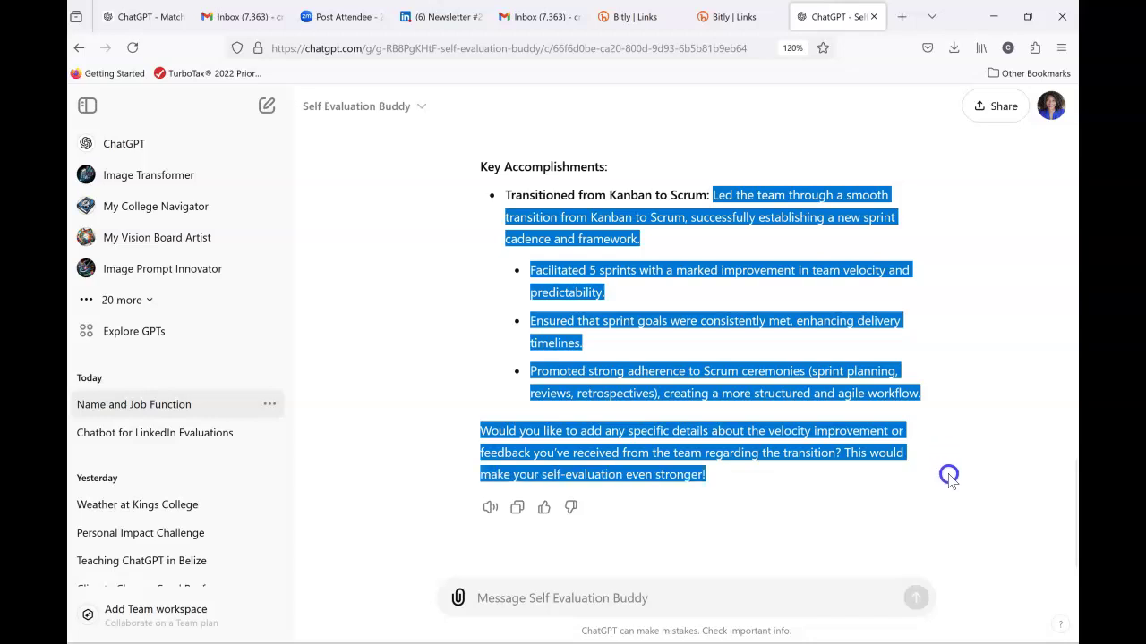
left_click_drag(948, 477, 948, 477)
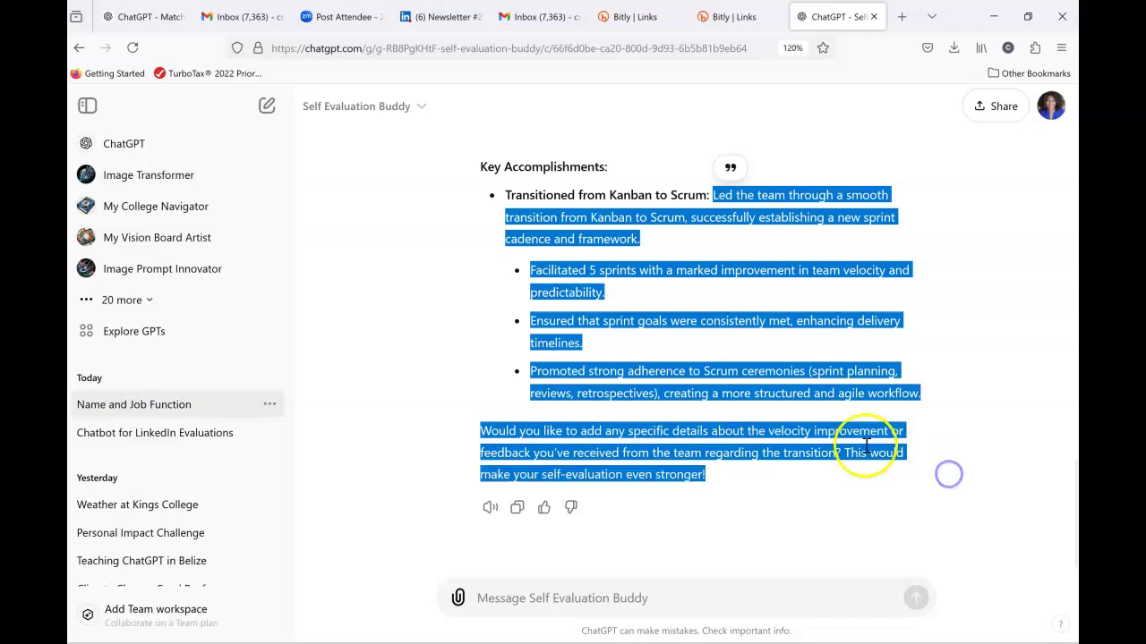
left_click(661, 392)
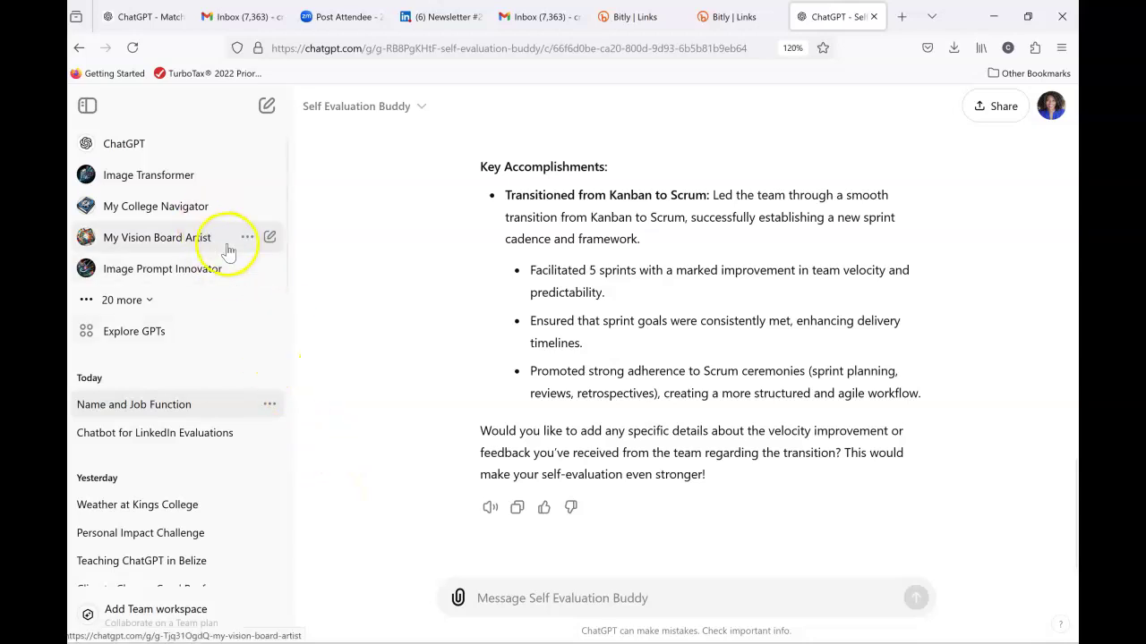
Expand the list of custom GPTs and open Career Support Assistant.
left_click(123, 303)
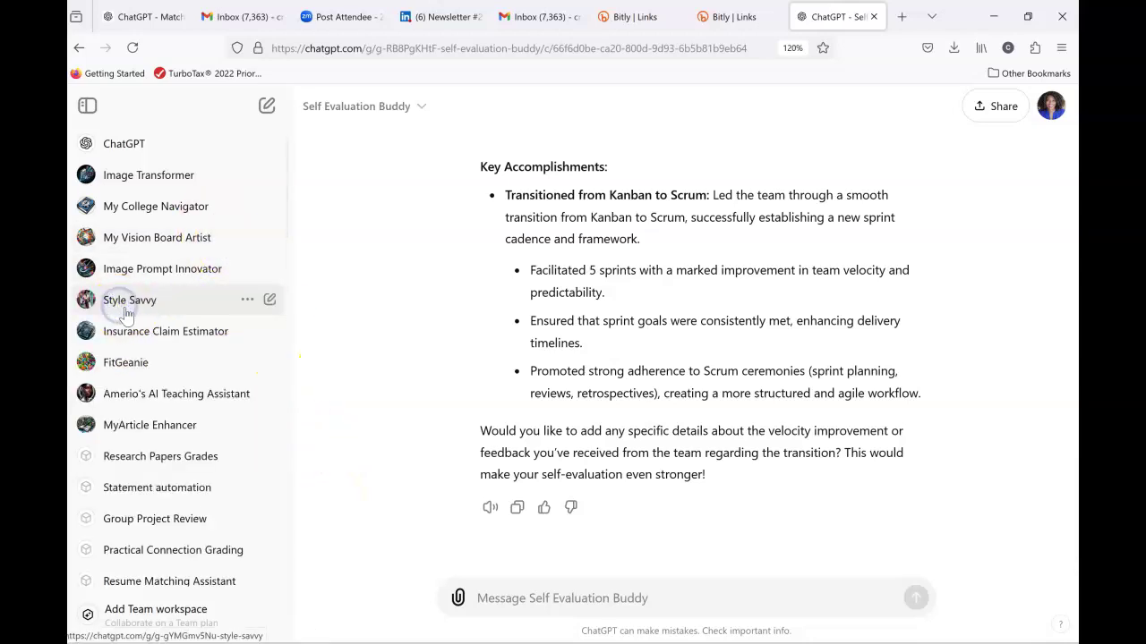
scroll(161, 328, "down", 5)
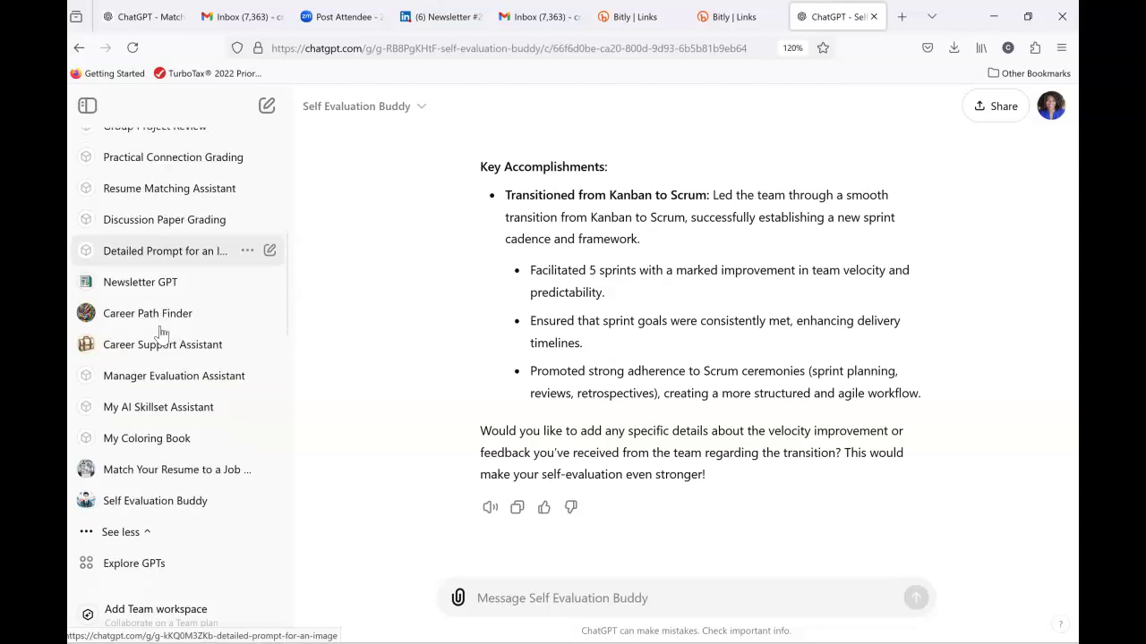
left_click(164, 347)
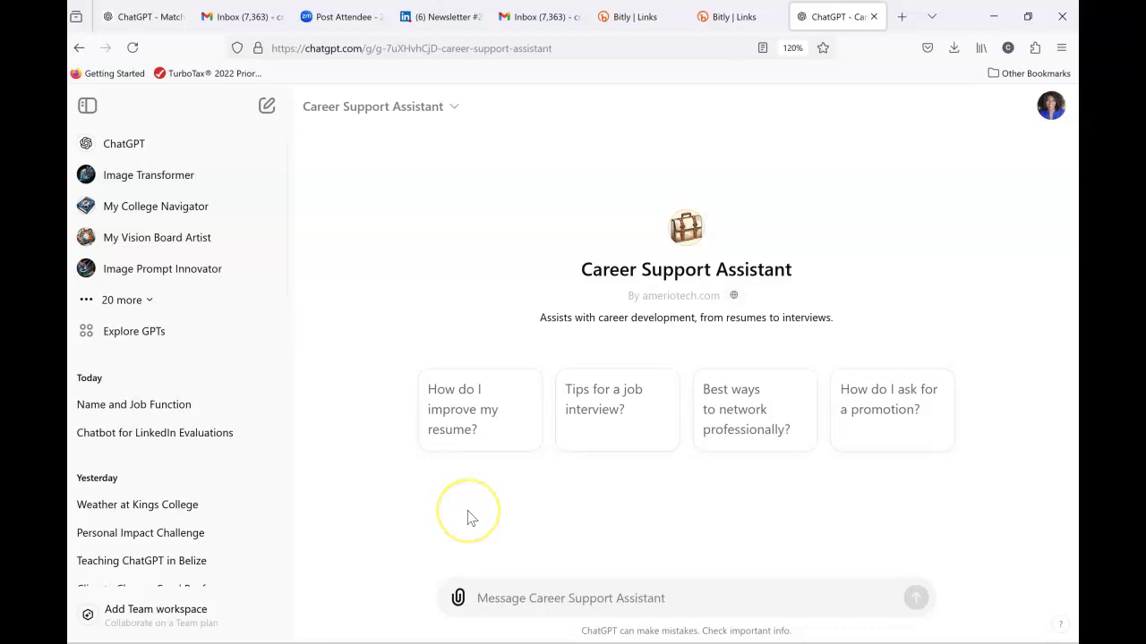
left_click(471, 501)
Ask what to do as a Senior Software Engineer to best ask for a promotion at the end of the year, wanting to be a lead Engineer.
left_click(529, 595)
left_click(529, 594)
type("AS")
key("BackSpace")
type("s")
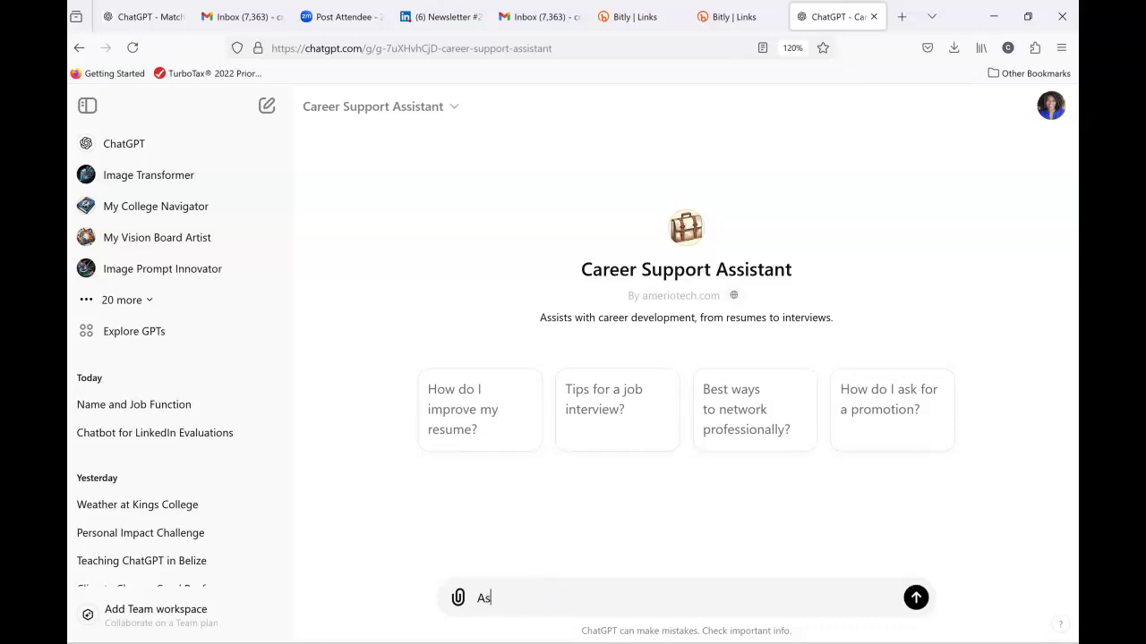
type(" a Senior Software Engineer")
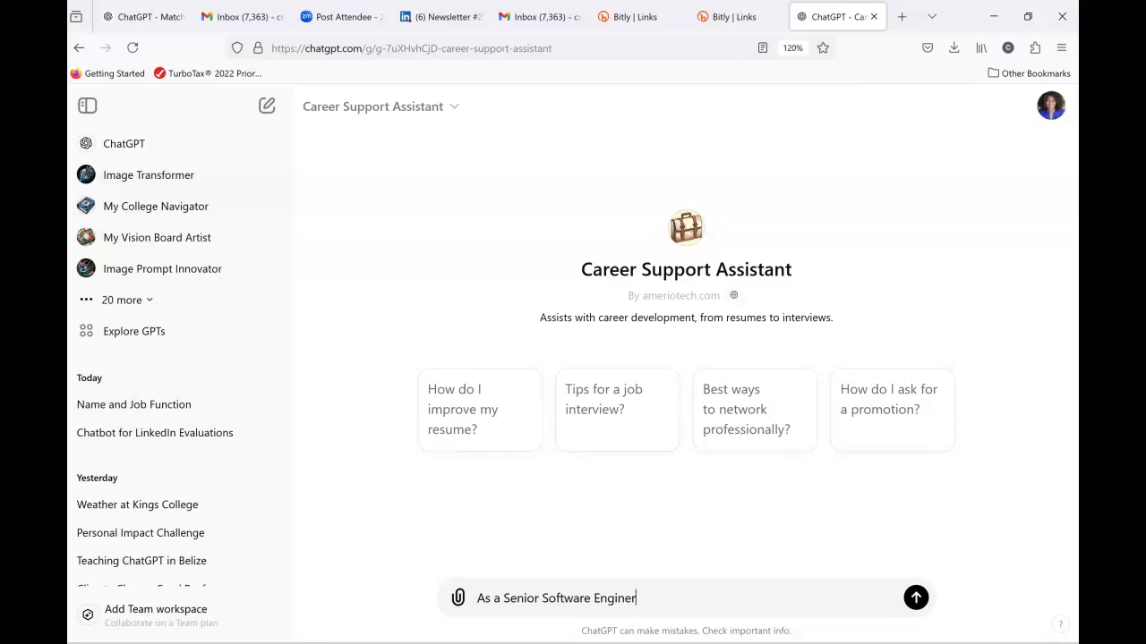
type(" what can I do to best ")
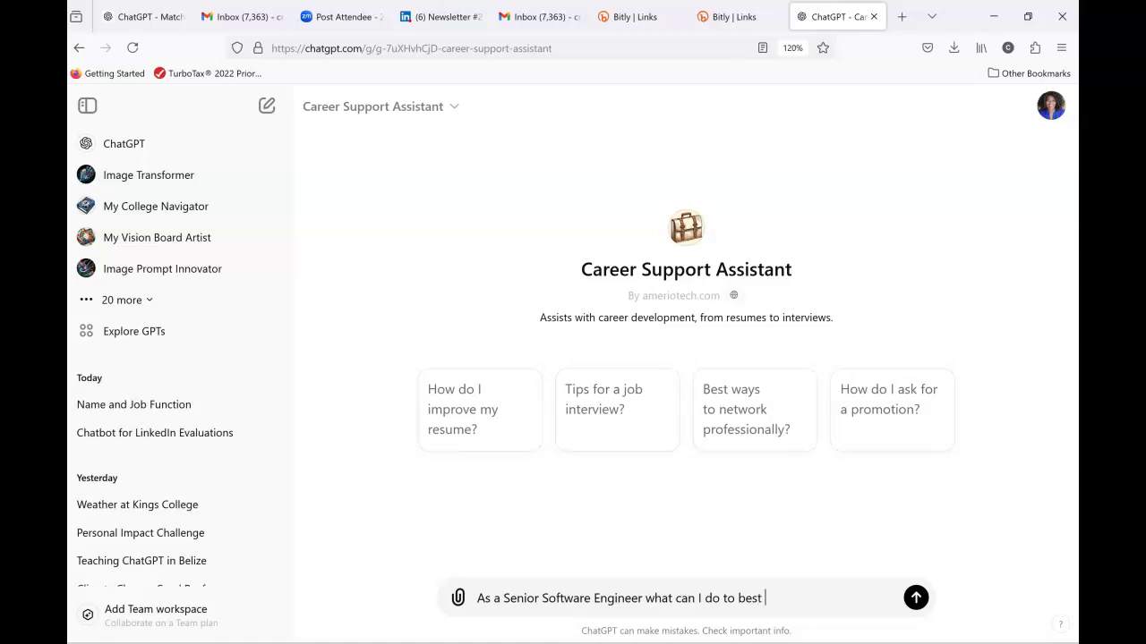
type("ask for a promt")
key("BackSpace")
type("otion at the end of")
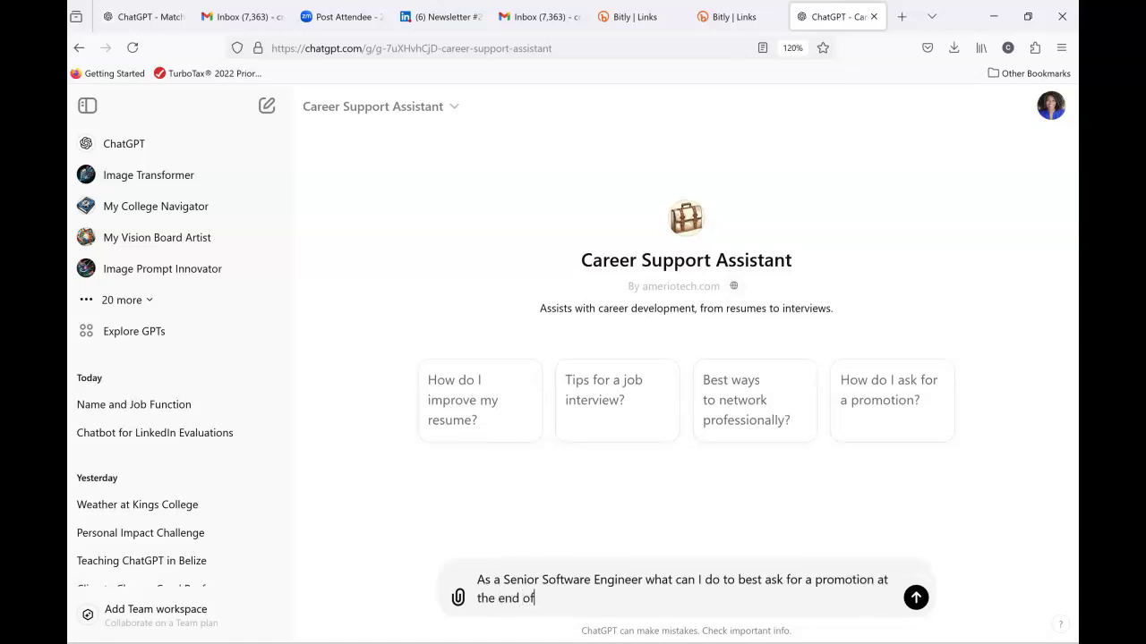
type(" the year")
key("BackSpace")
type(". I want to be a lead Engineer")
key("Return")
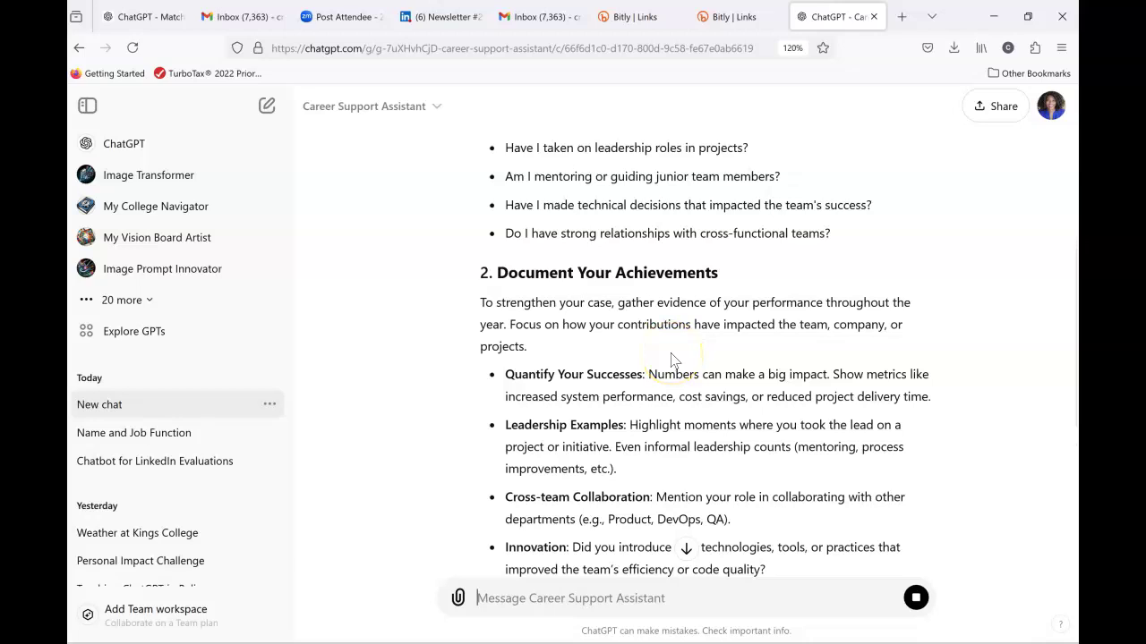
Read the promotion advice, from the self-reflection questions on leadership roles through the Document Your Achievements section.
scroll(673, 359, "up", 2)
left_click_drag(583, 246, 748, 250)
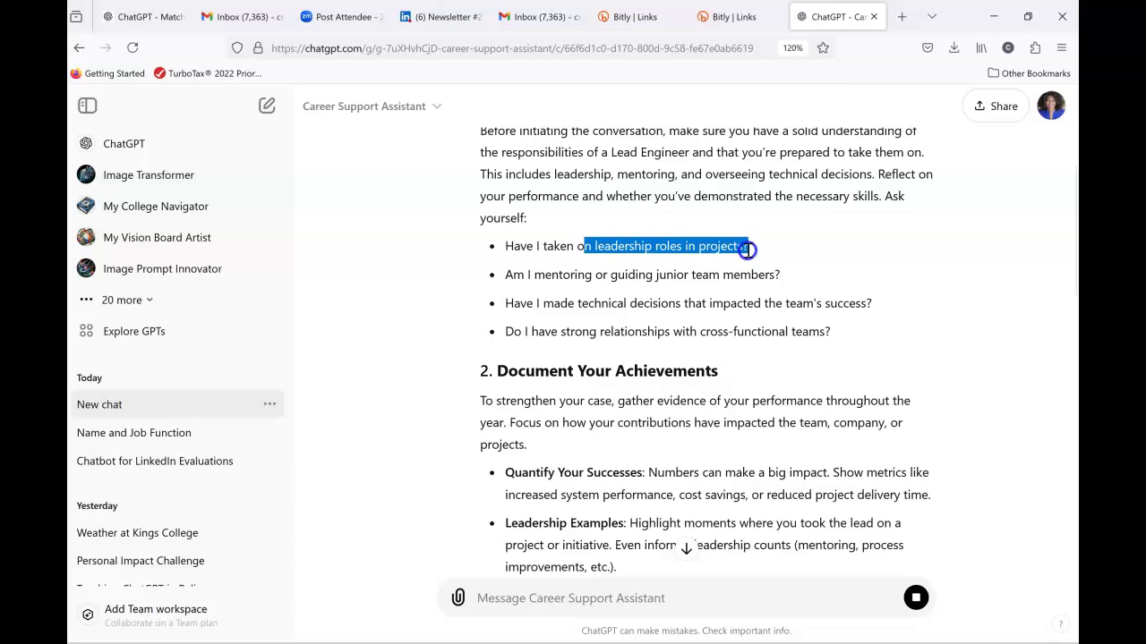
left_click_drag(747, 249, 747, 250)
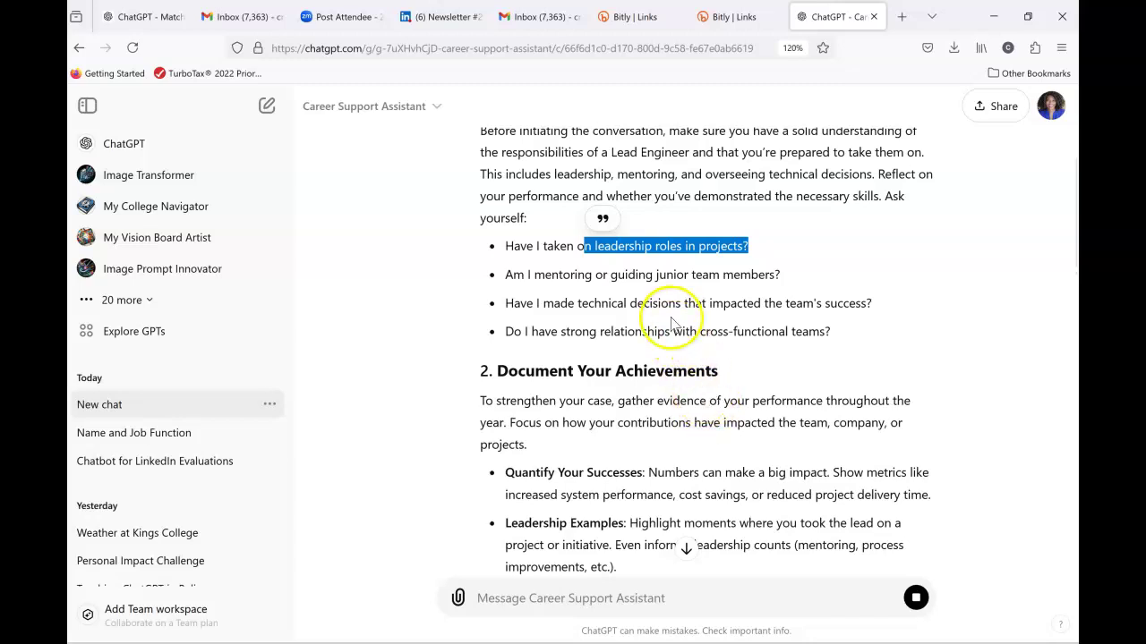
scroll(673, 331, "down", 1)
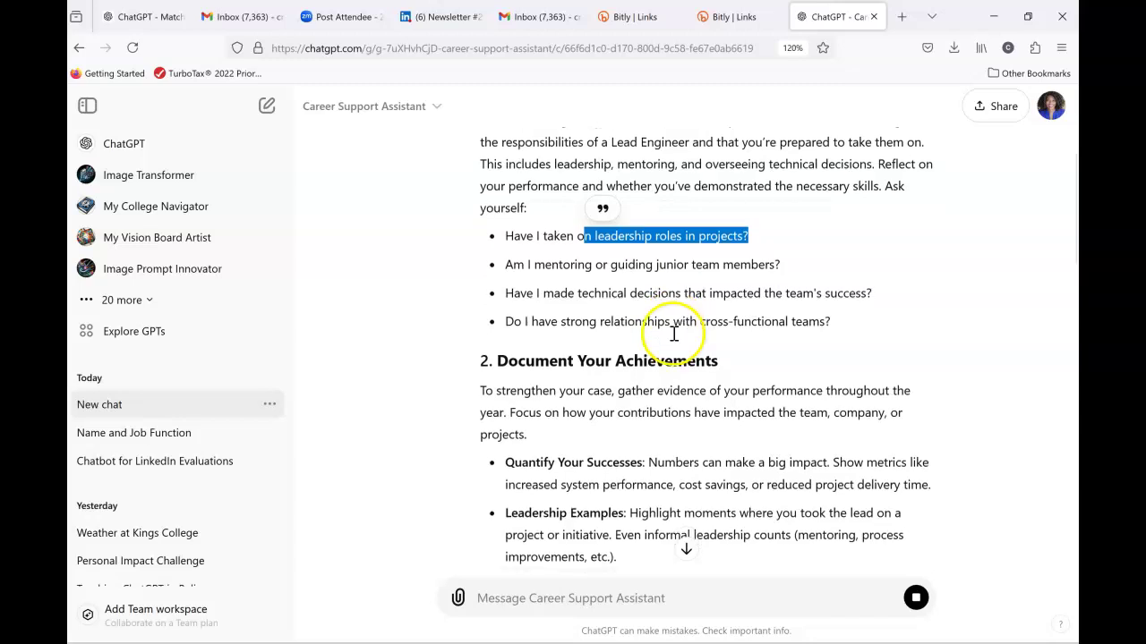
scroll(673, 333, "down", 2)
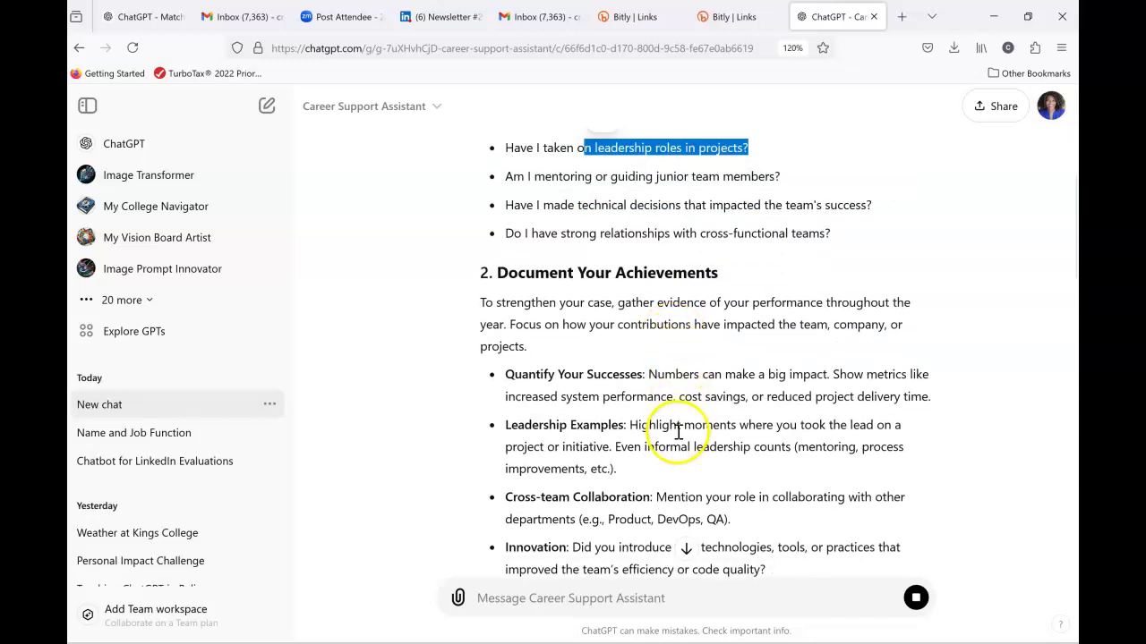
scroll(671, 435, "down", 2)
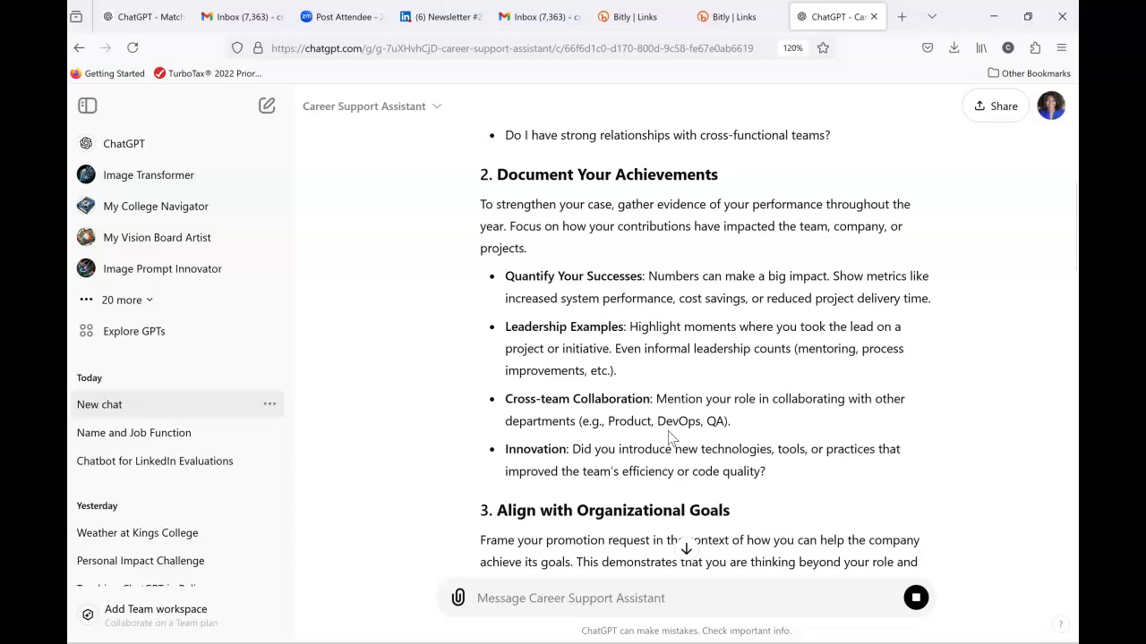
Read the promotion advice on documenting achievements, aligning with organizational goals and developing leadership skills.
scroll(670, 437, "down", 2)
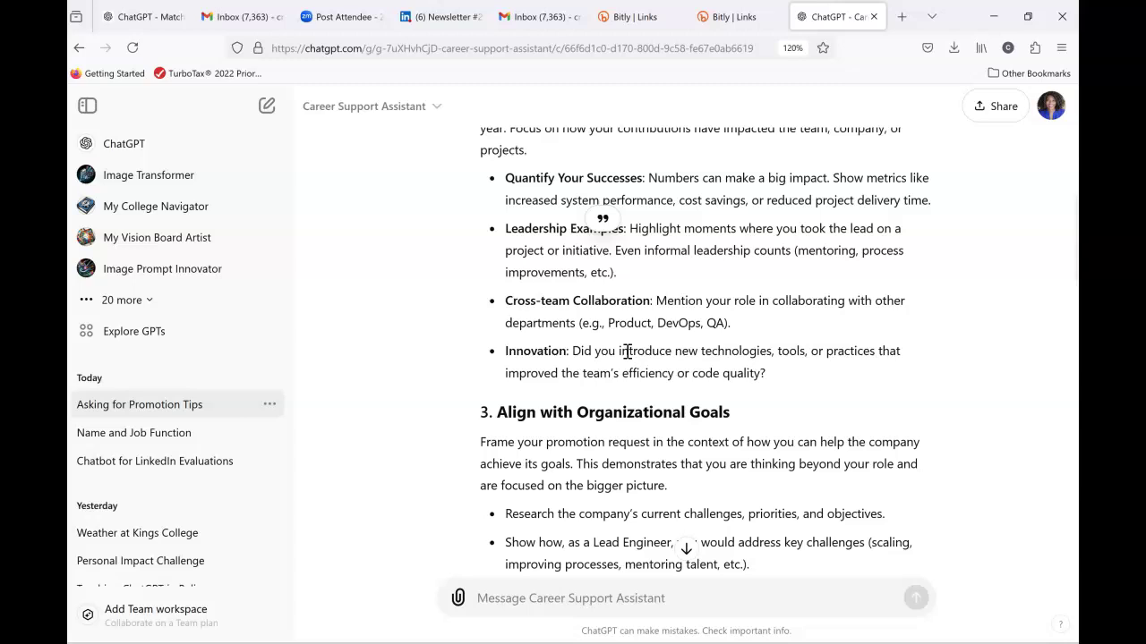
scroll(627, 355, "down", 2)
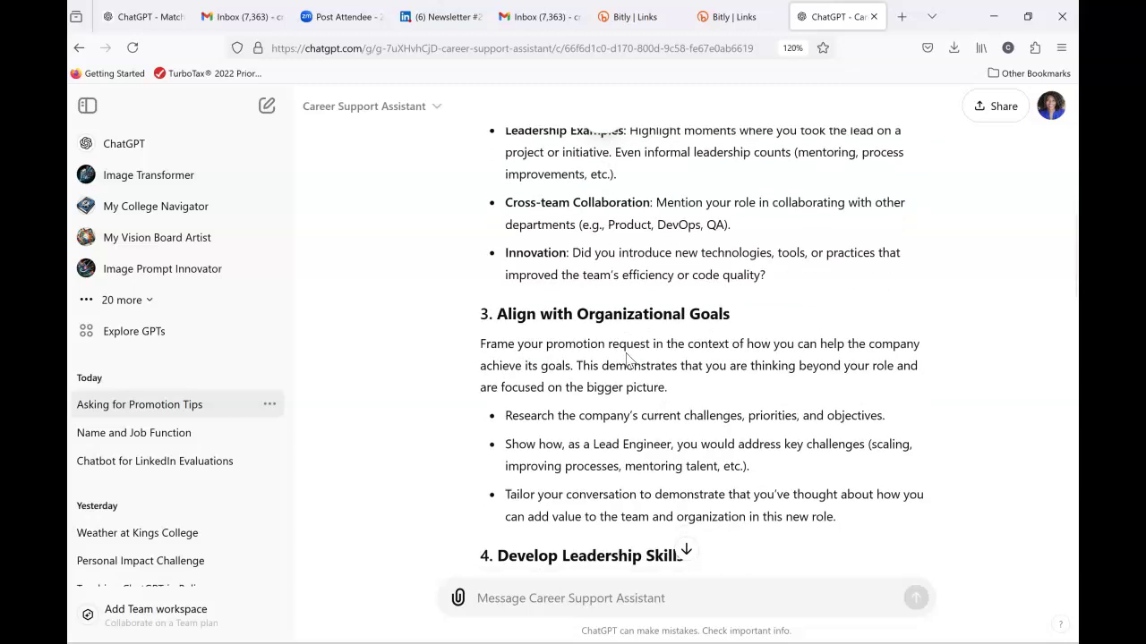
scroll(627, 355, "down", 2)
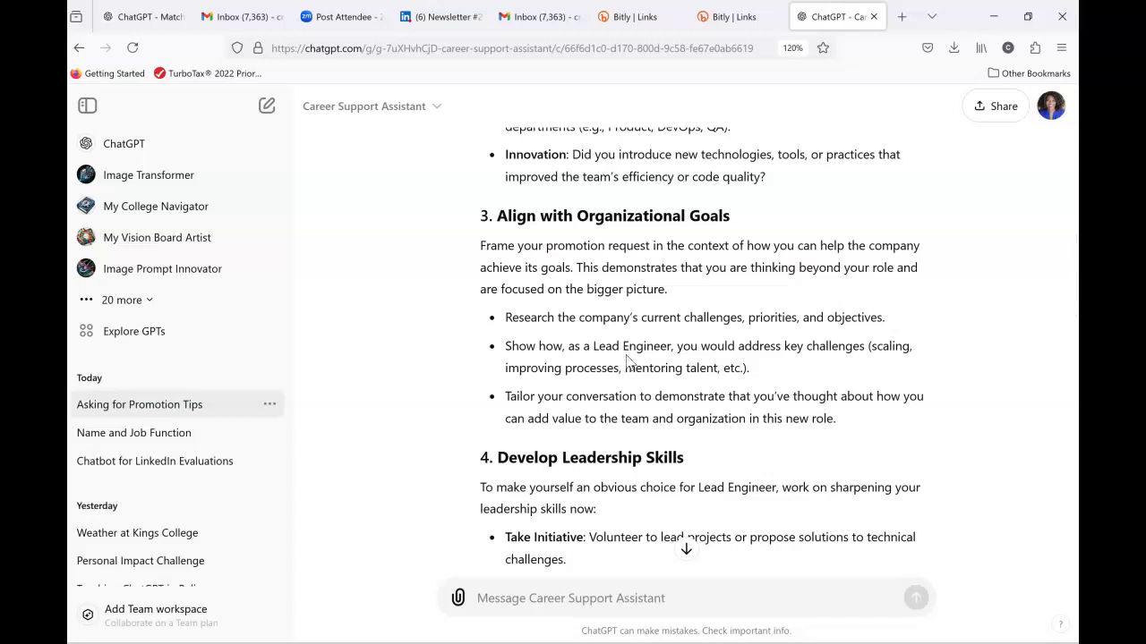
scroll(627, 358, "down", 1)
scroll(628, 356, "up", 1)
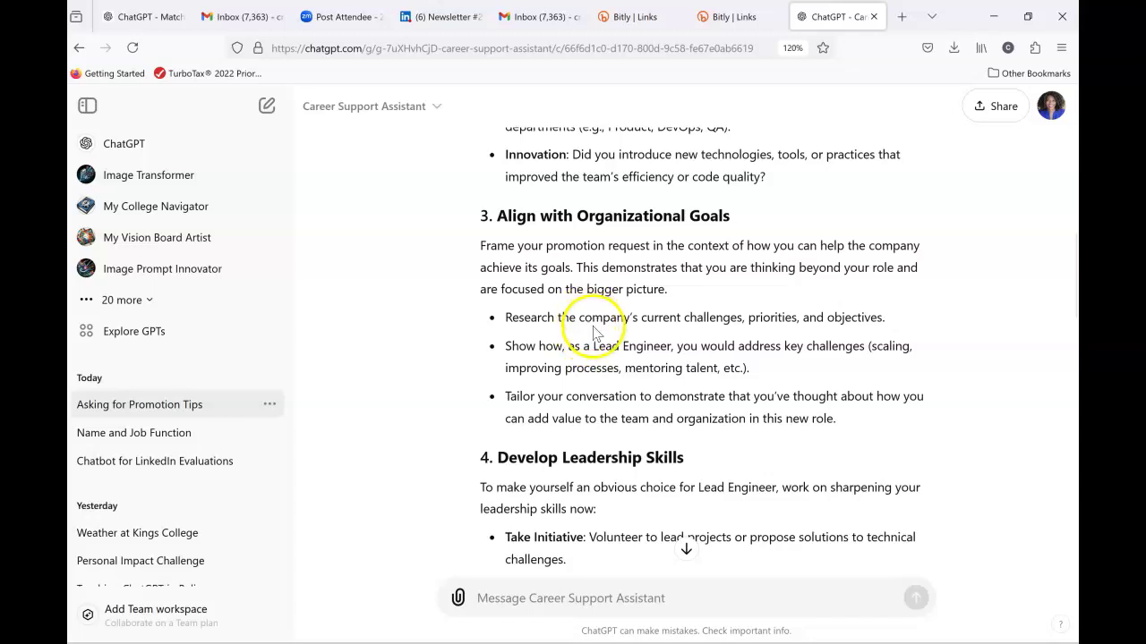
scroll(598, 338, "down", 2)
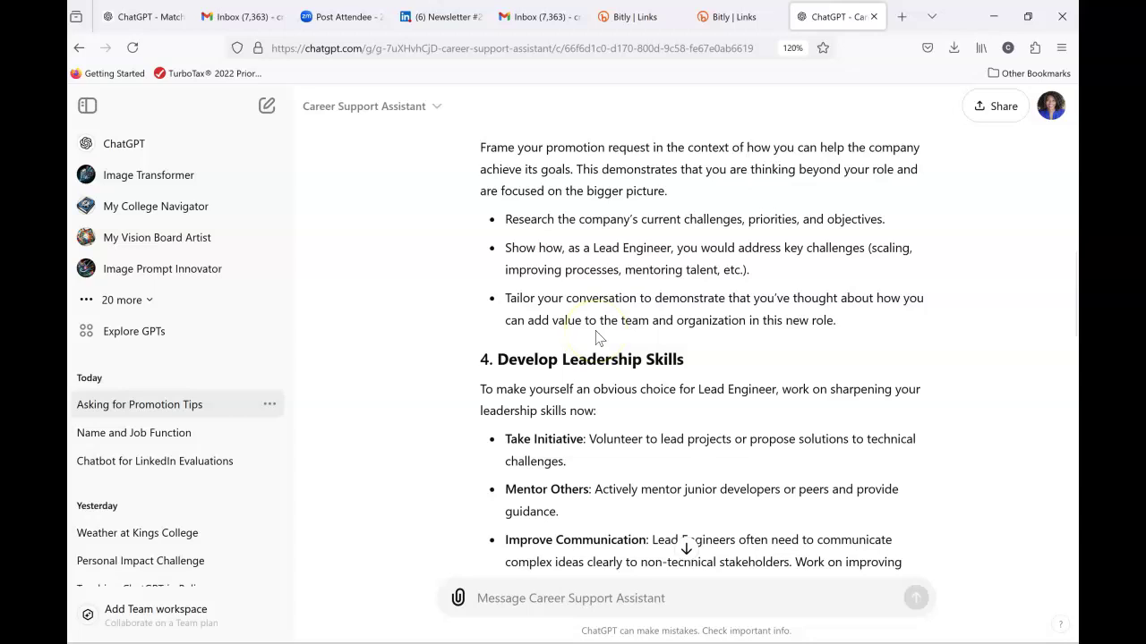
scroll(597, 338, "down", 2)
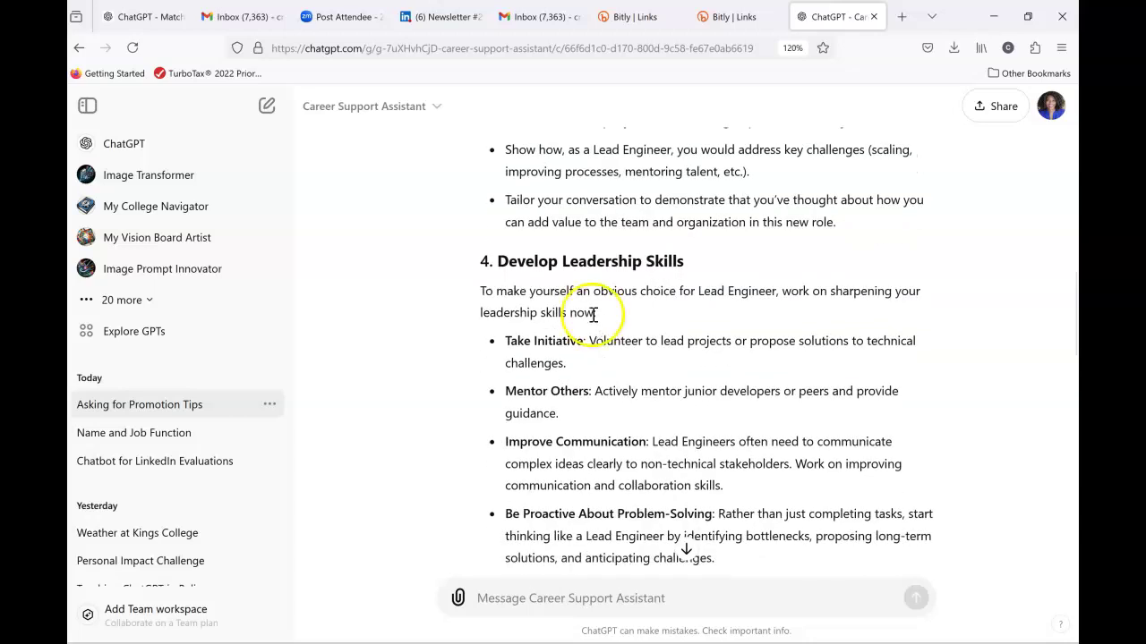
scroll(572, 326, "down", 2)
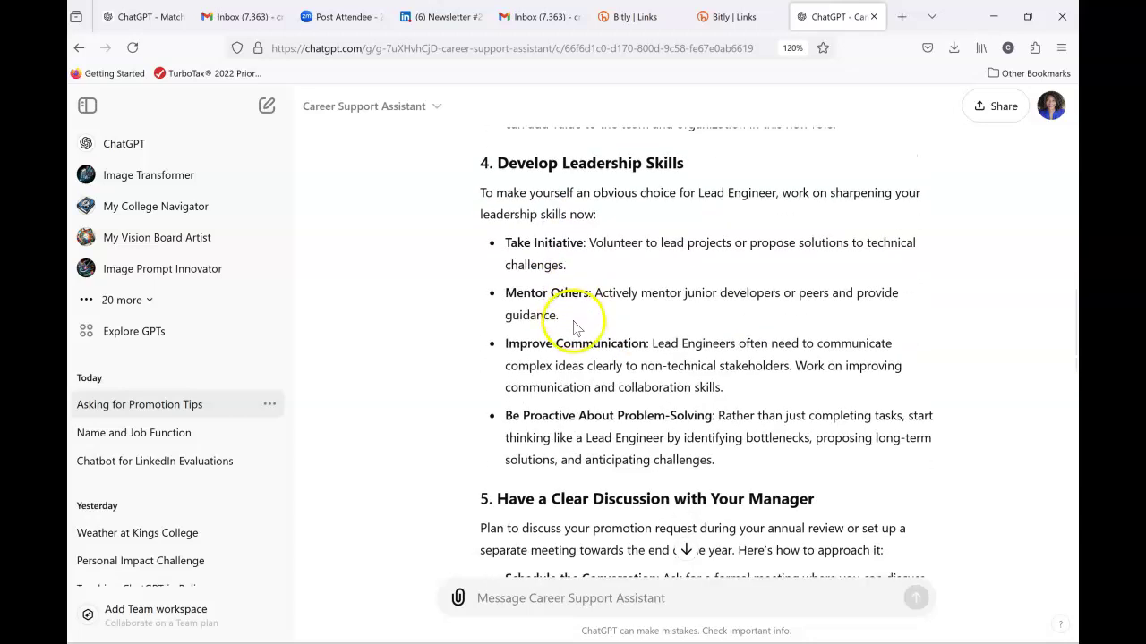
Read the advice from the manager discussion section through the key phrases, and skim the whole answer again from its beginning.
scroll(574, 326, "down", 2)
scroll(575, 328, "down", 2)
scroll(577, 330, "down", 4)
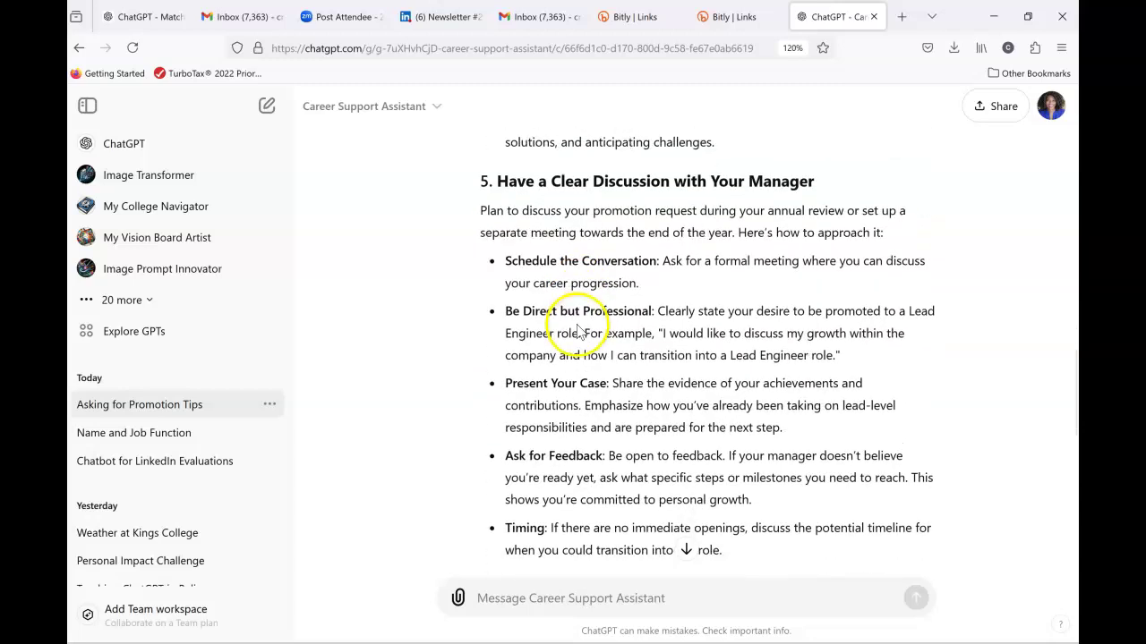
scroll(579, 326, "down", 4)
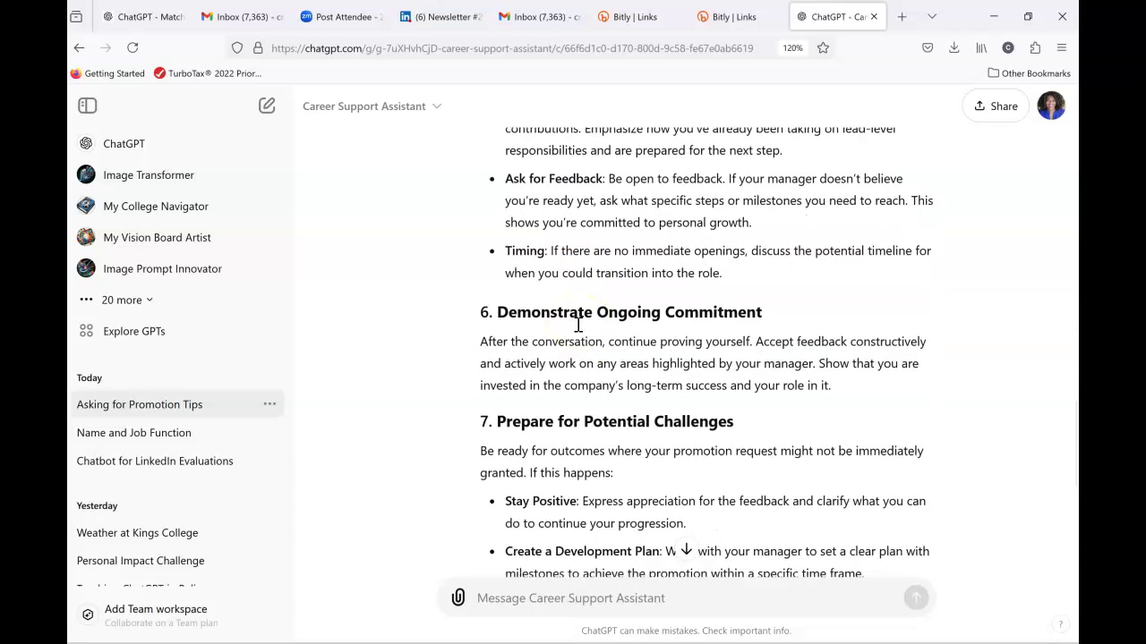
scroll(579, 326, "down", 4)
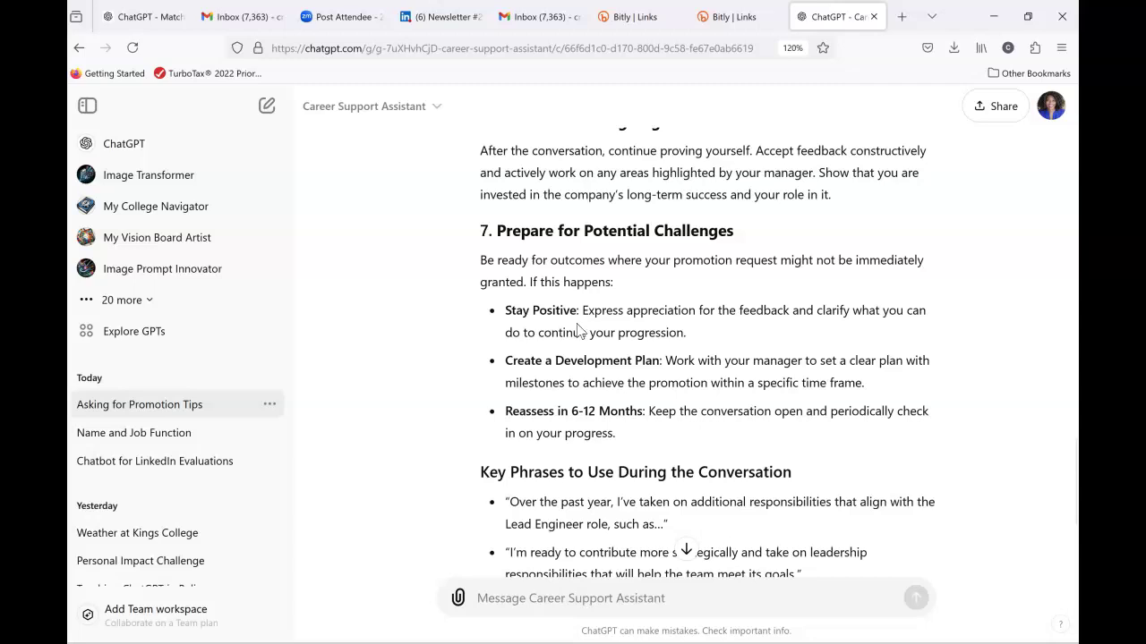
scroll(578, 328, "down", 5)
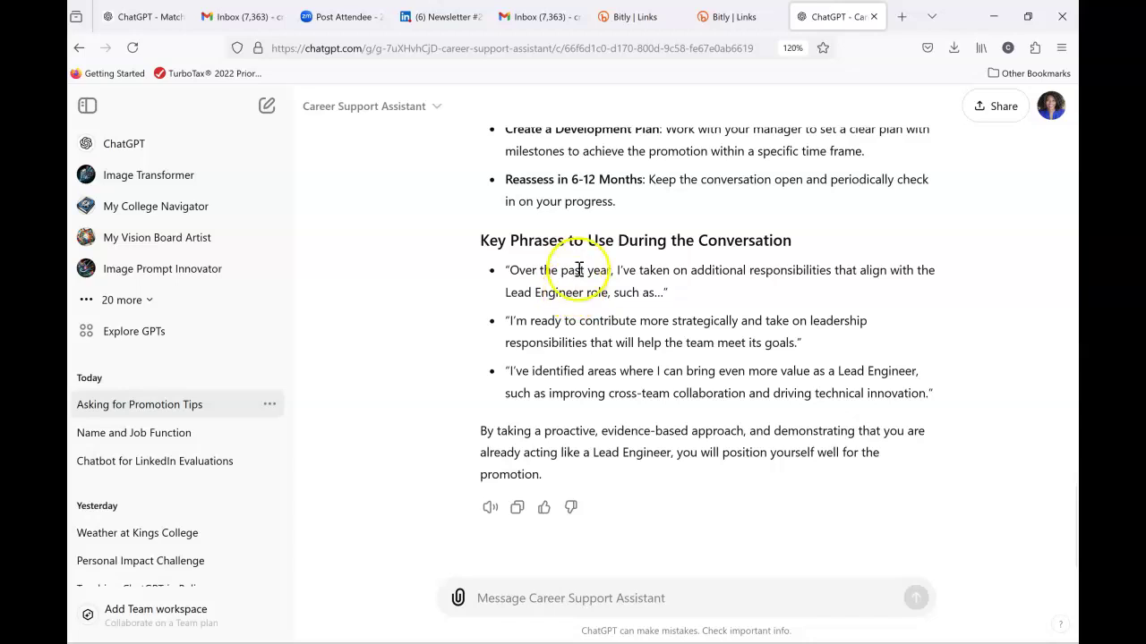
scroll(590, 242, "up", 15)
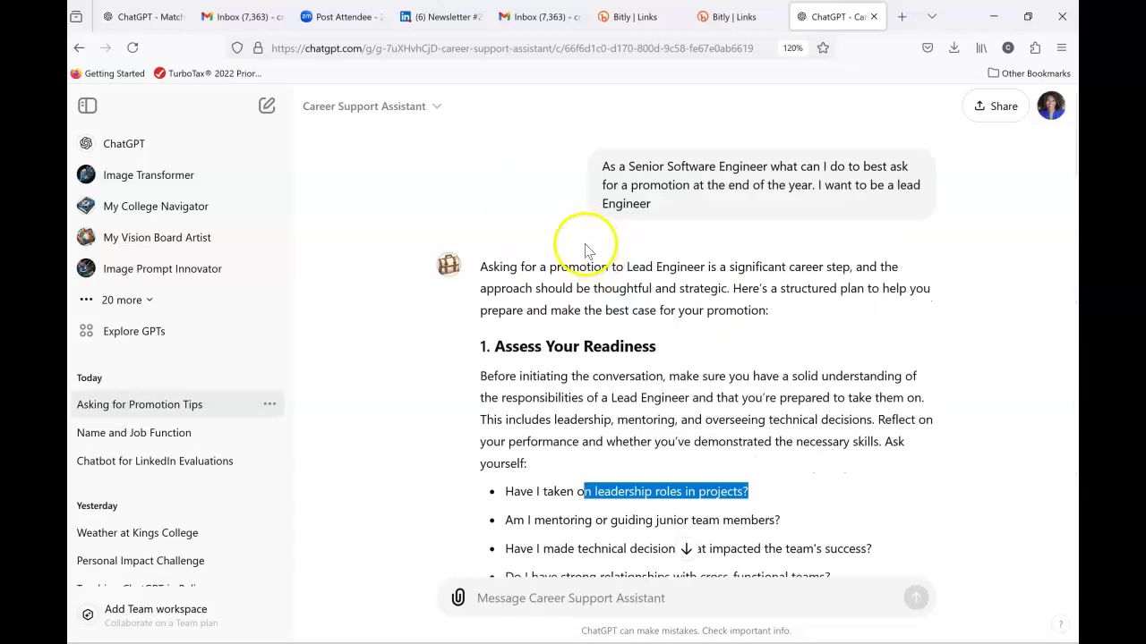
scroll(584, 245, "down", 5)
scroll(584, 245, "down", 15)
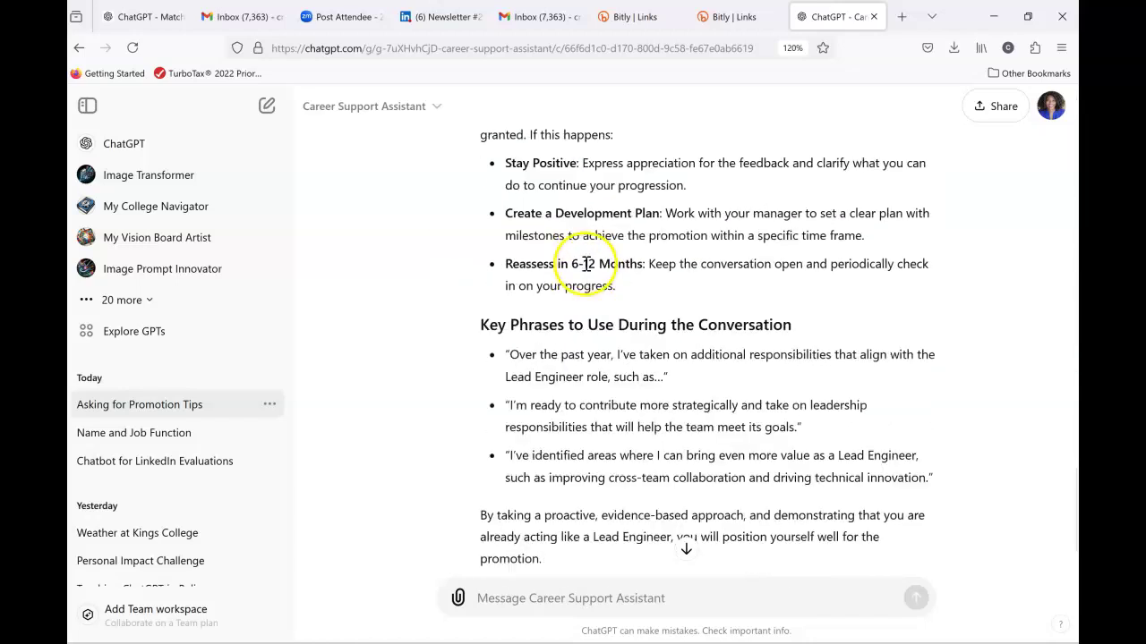
Ask, as a Business System Consultant, for help with a resume for a posted Associate Engineering Manager job and for improvements to the existing one.
left_click(574, 598)
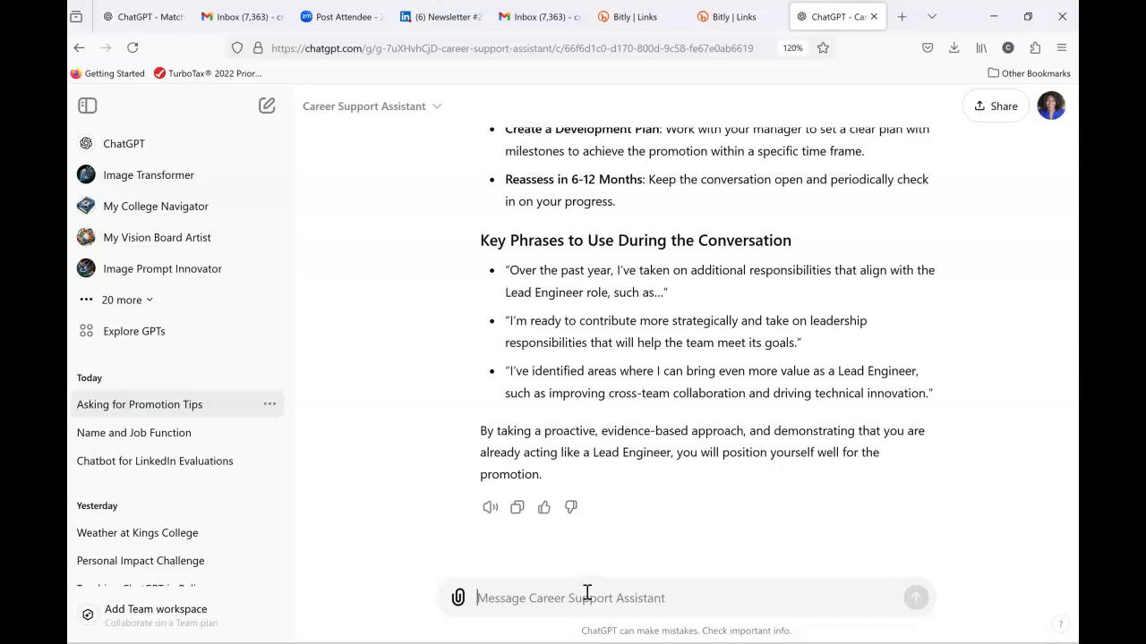
type("I a")
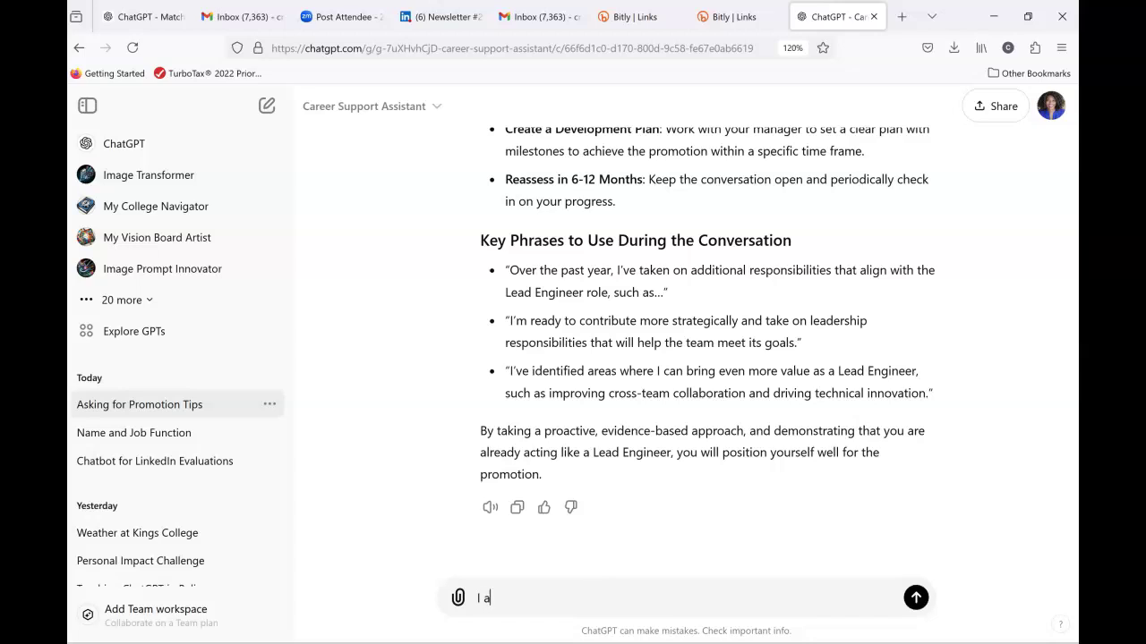
type("m a Business System Consultan")
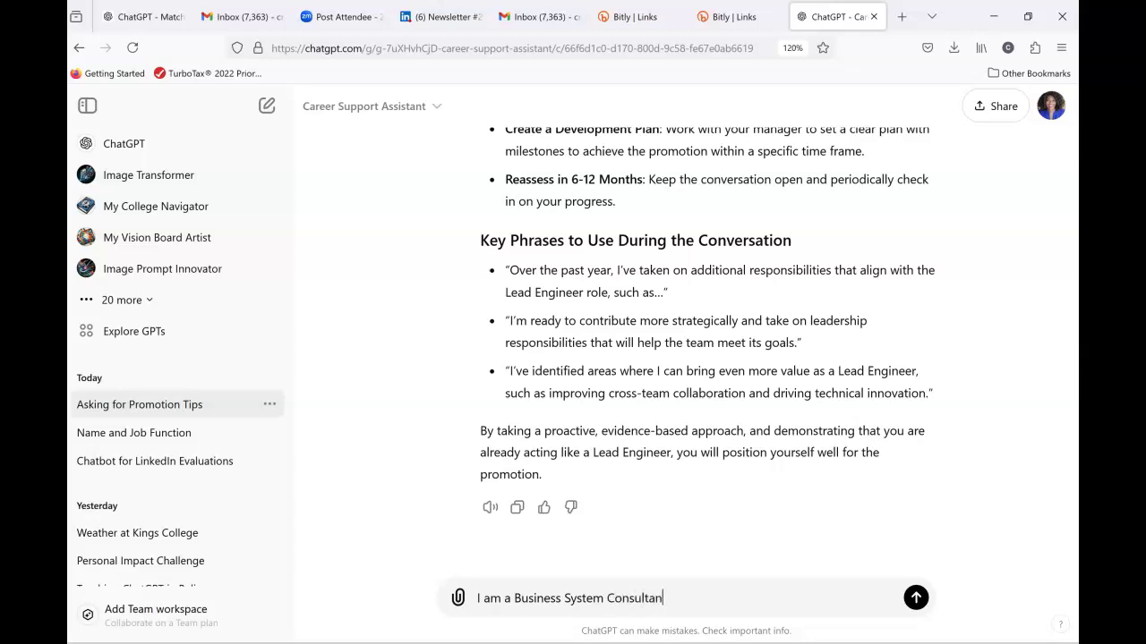
type("t and want help with my resume for a")
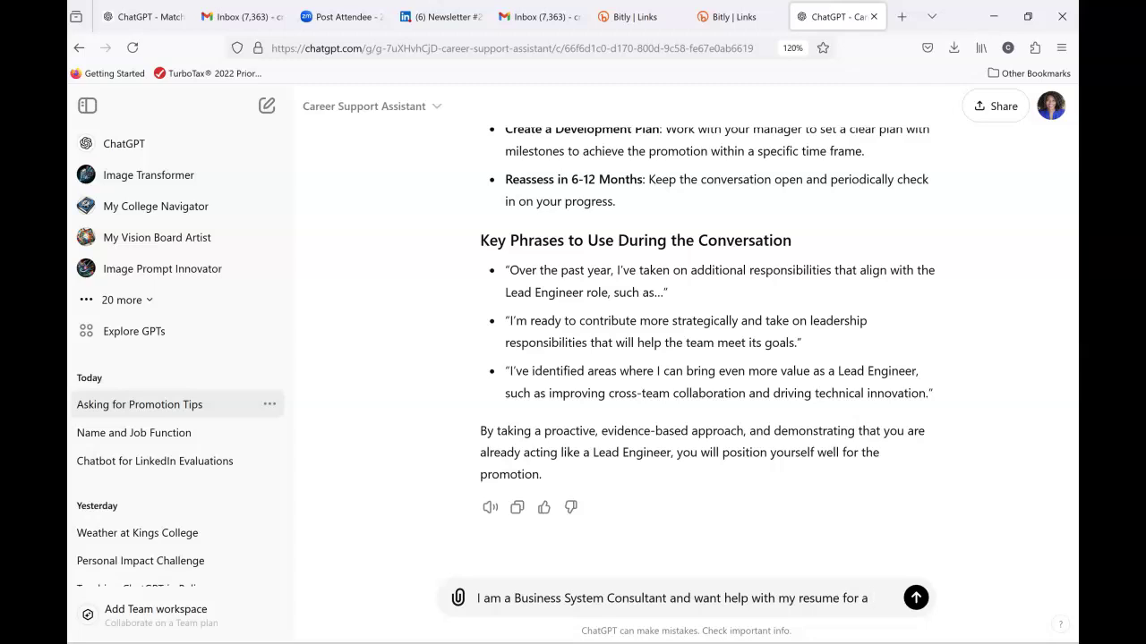
type("posted for a")
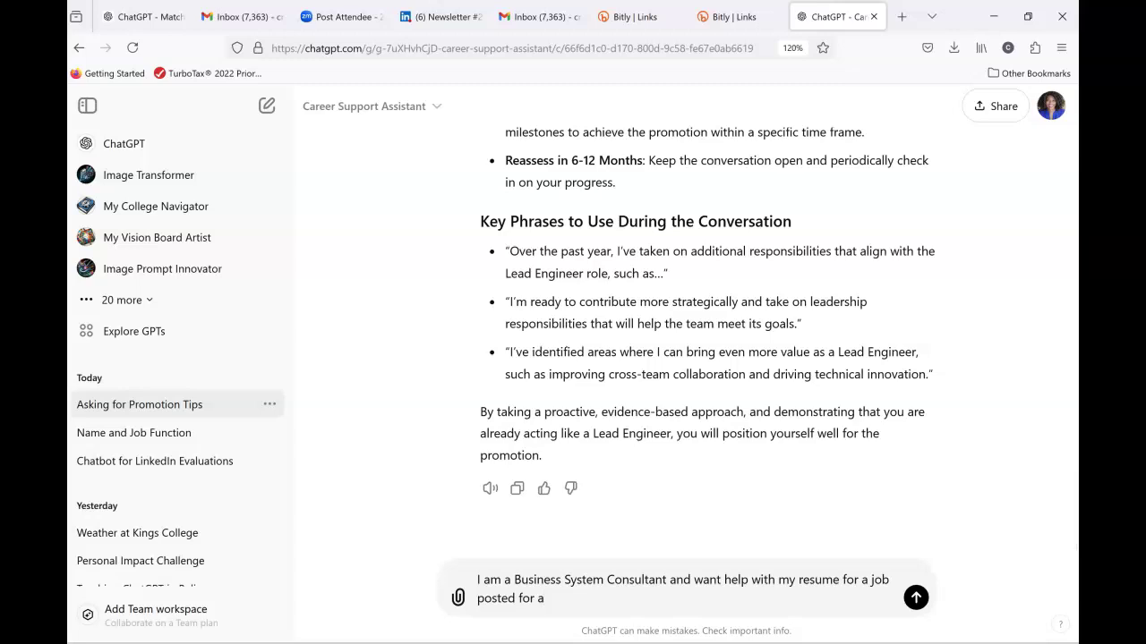
type("n Associate Engineering Manager role can you hel")
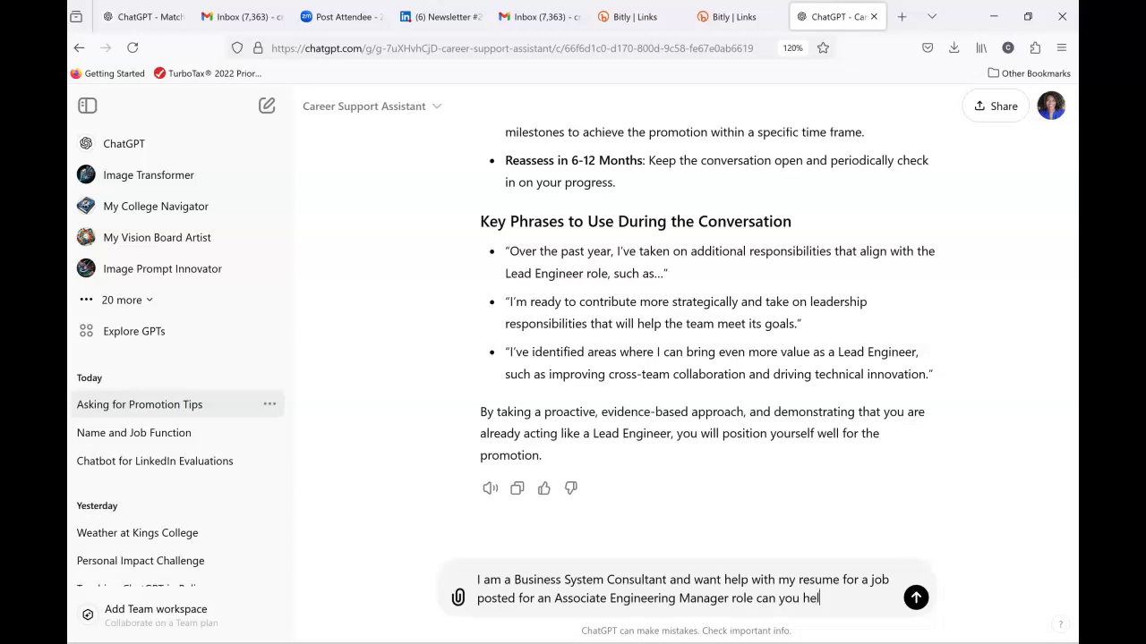
type("me with a resume and")
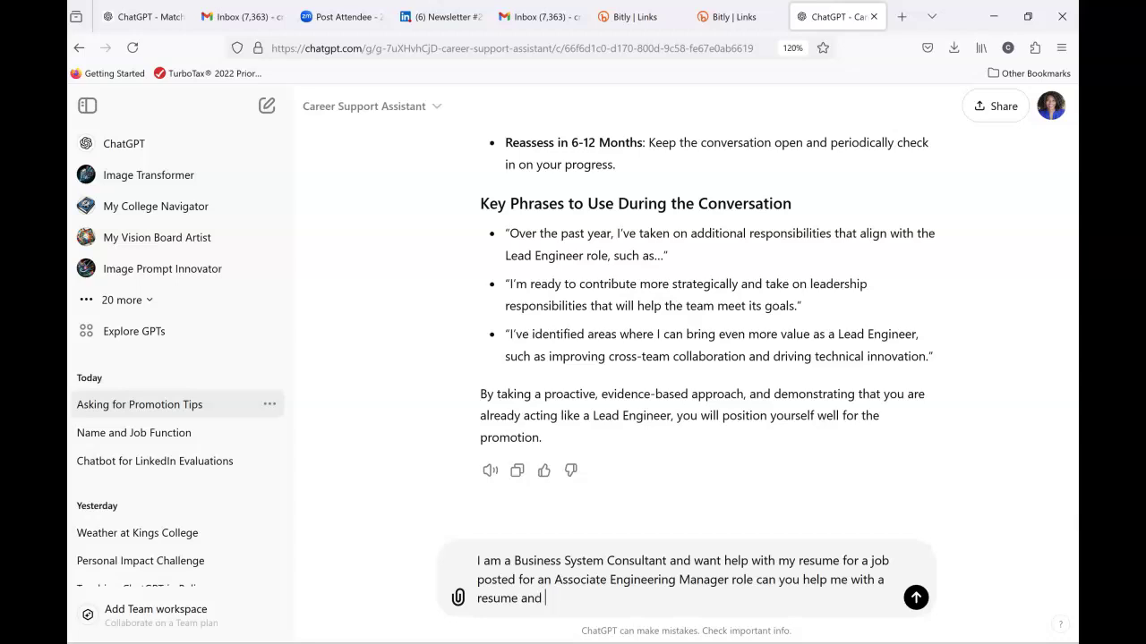
type("improve mine")
key("Return")
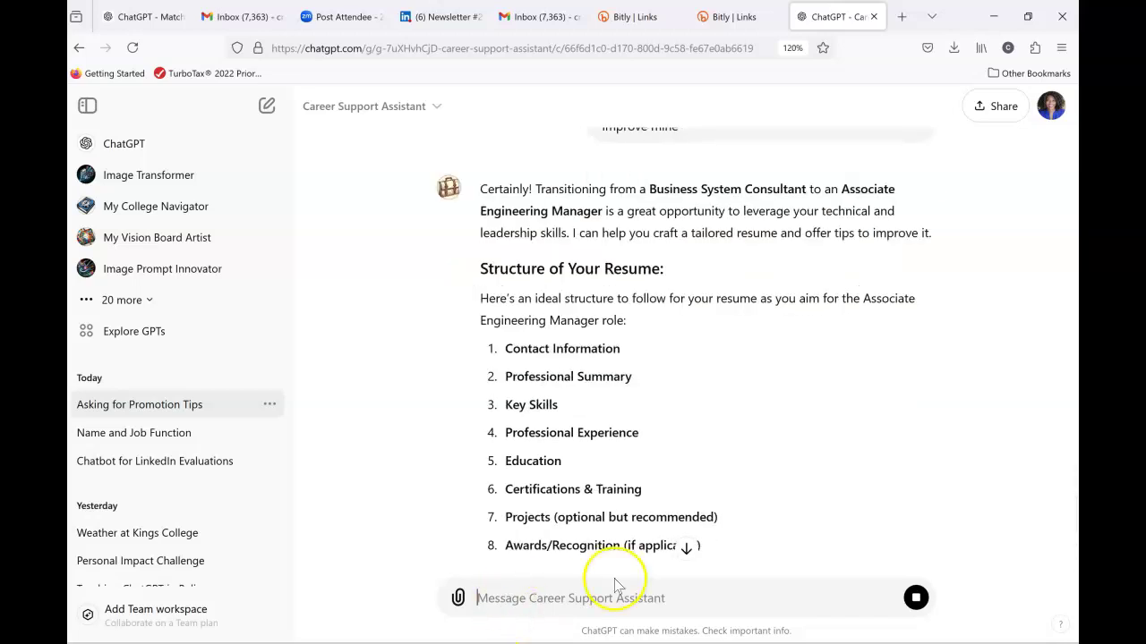
Review the generated resume guidance, from Certifications & Training and the Projects examples through the Final Step.
left_click(690, 549)
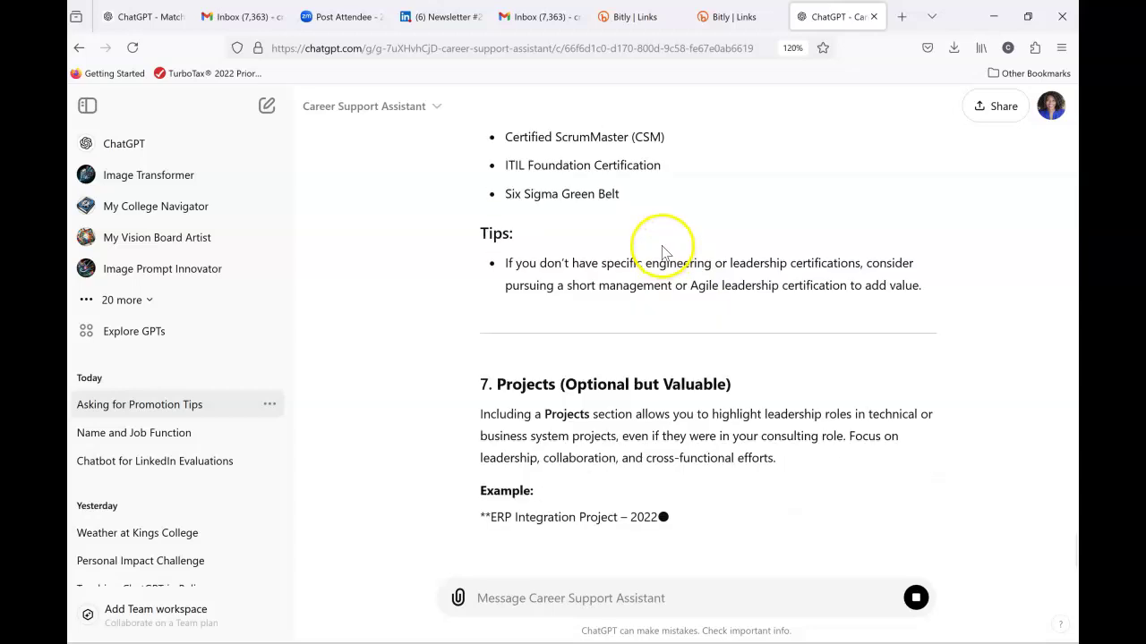
scroll(663, 254, "up", 3)
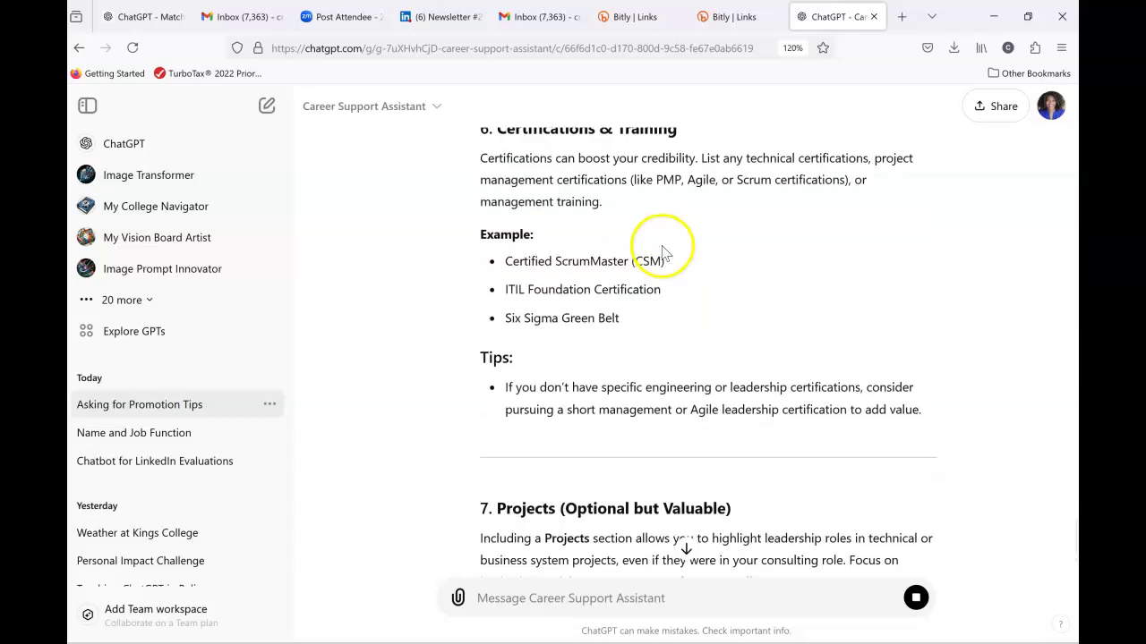
scroll(663, 253, "up", 2)
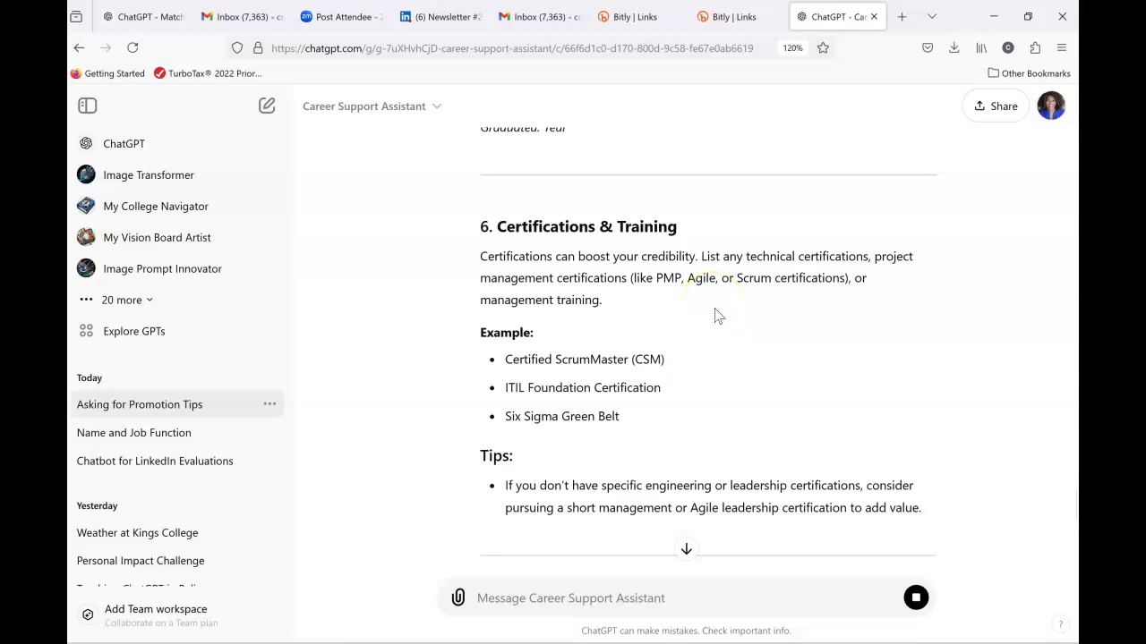
scroll(721, 331, "down", 3)
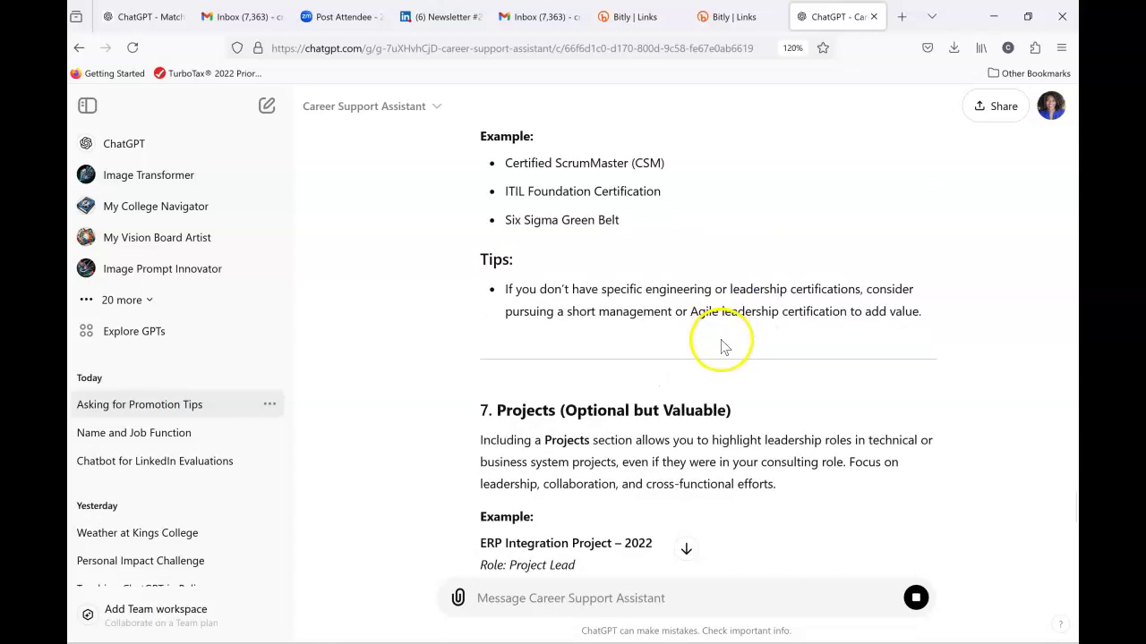
scroll(722, 341, "down", 2)
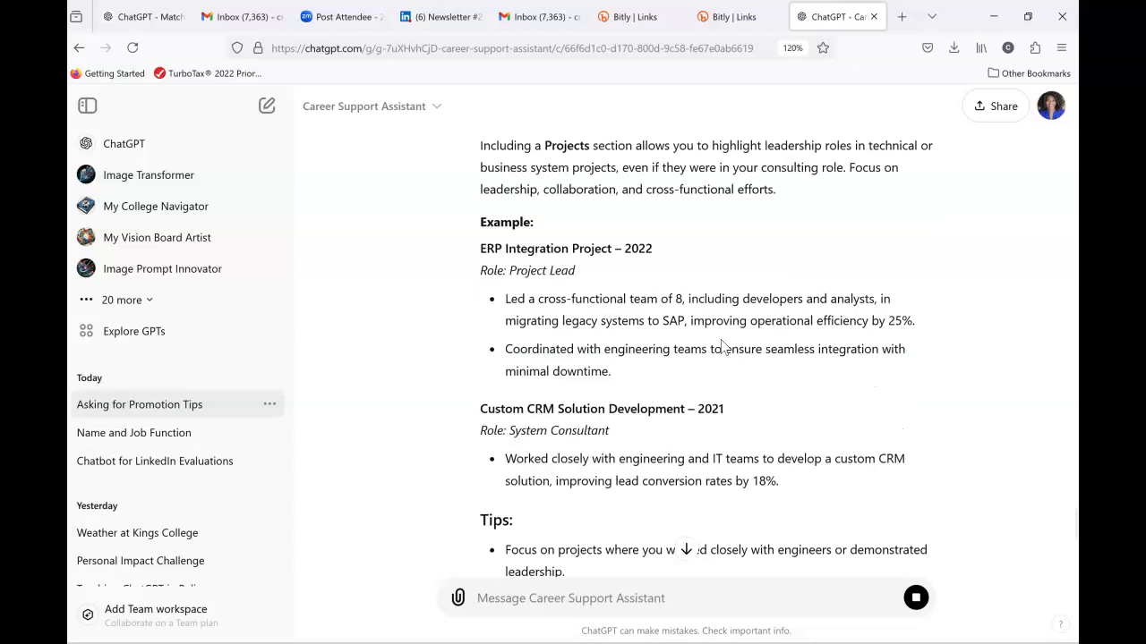
scroll(721, 347, "down", 6)
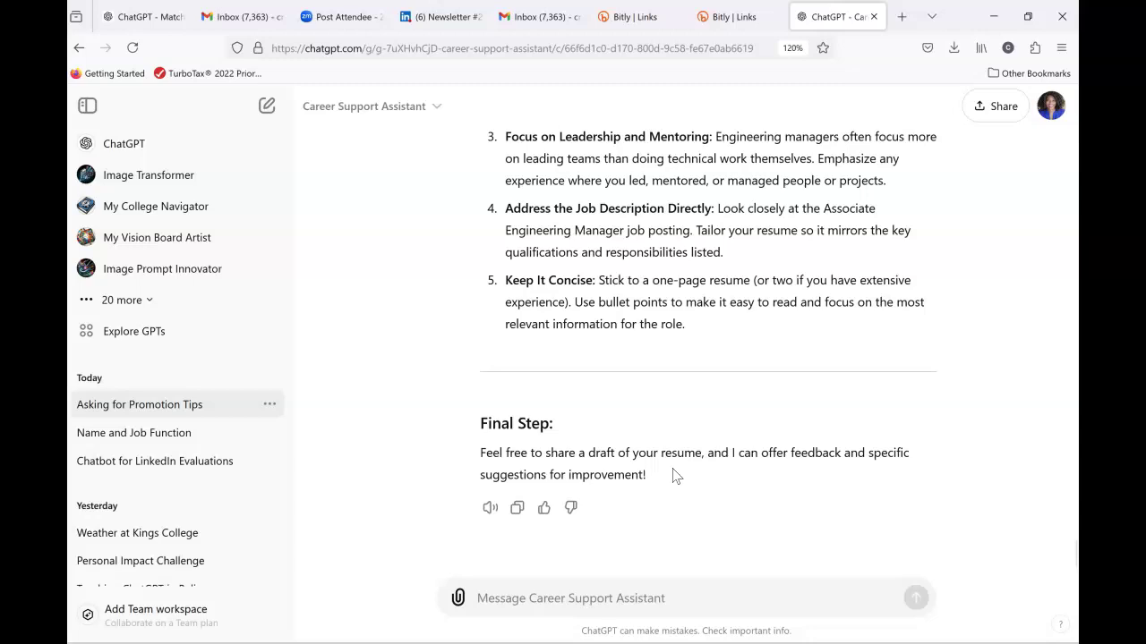
Expand the list of custom GPTs and open Match Your Resume to a Job Application.
left_click(146, 299)
scroll(170, 294, "down", 2)
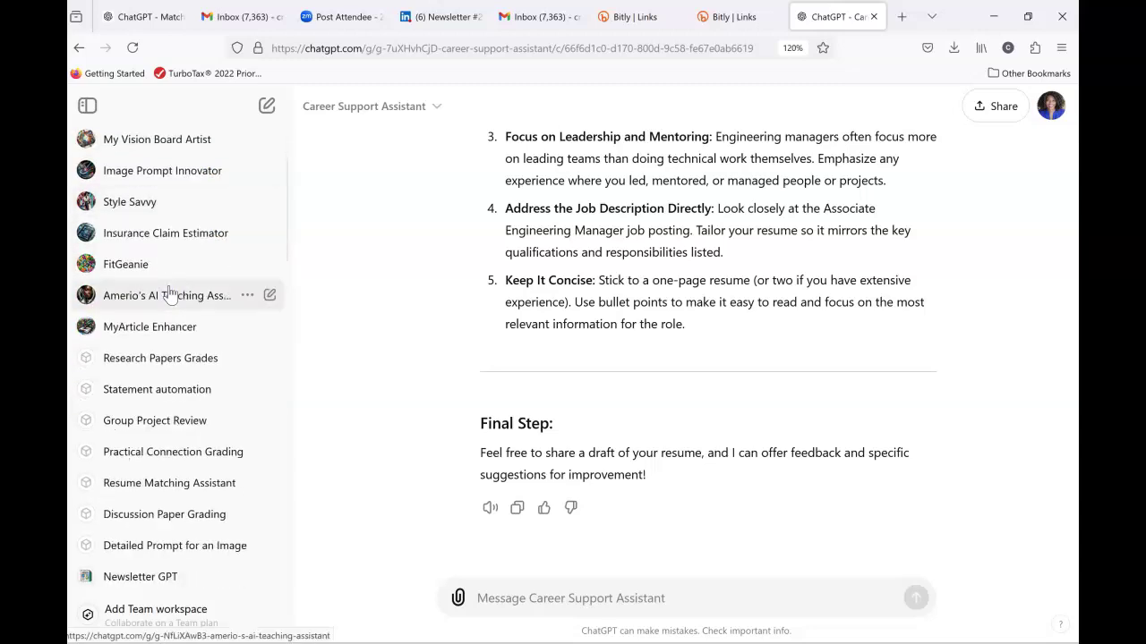
scroll(170, 295, "down", 5)
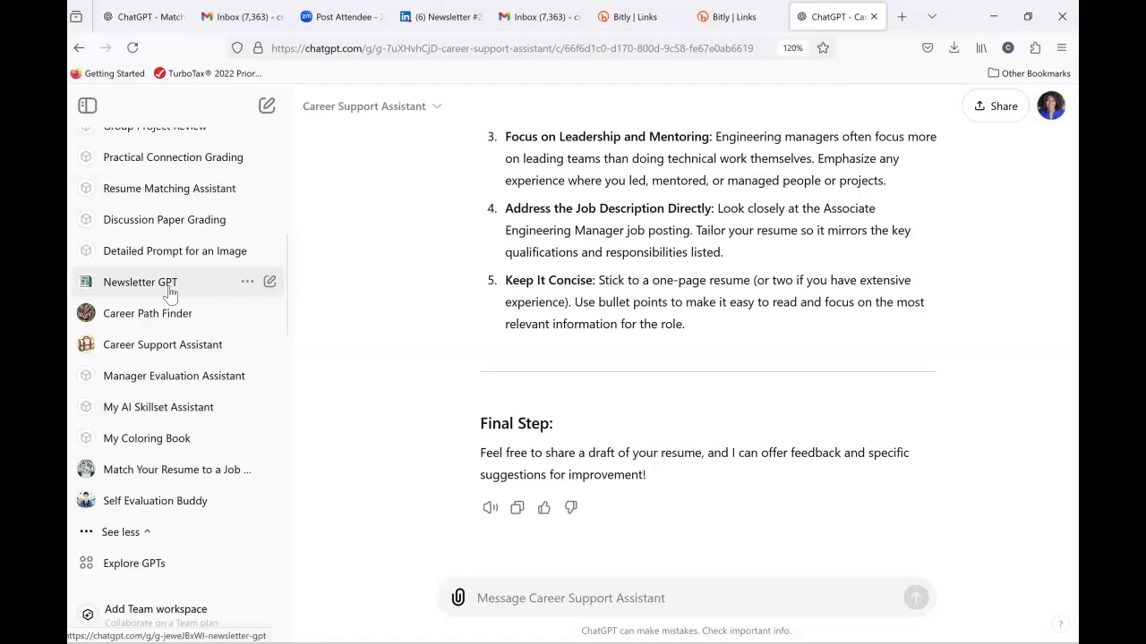
scroll(181, 295, "down", 5)
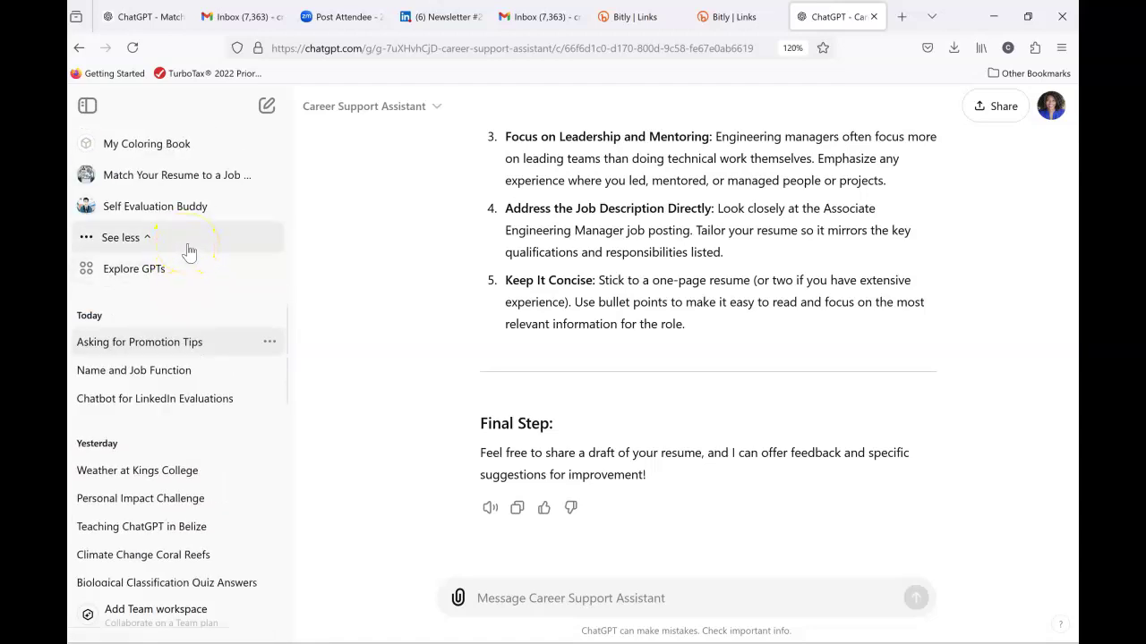
scroll(188, 250, "up", 2)
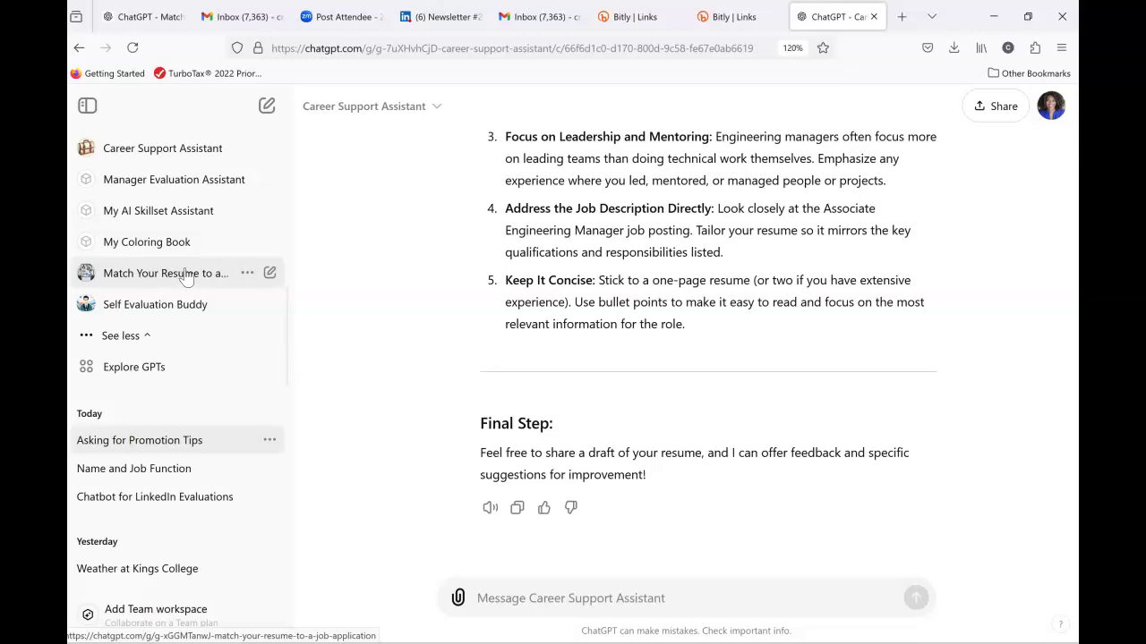
left_click(219, 276)
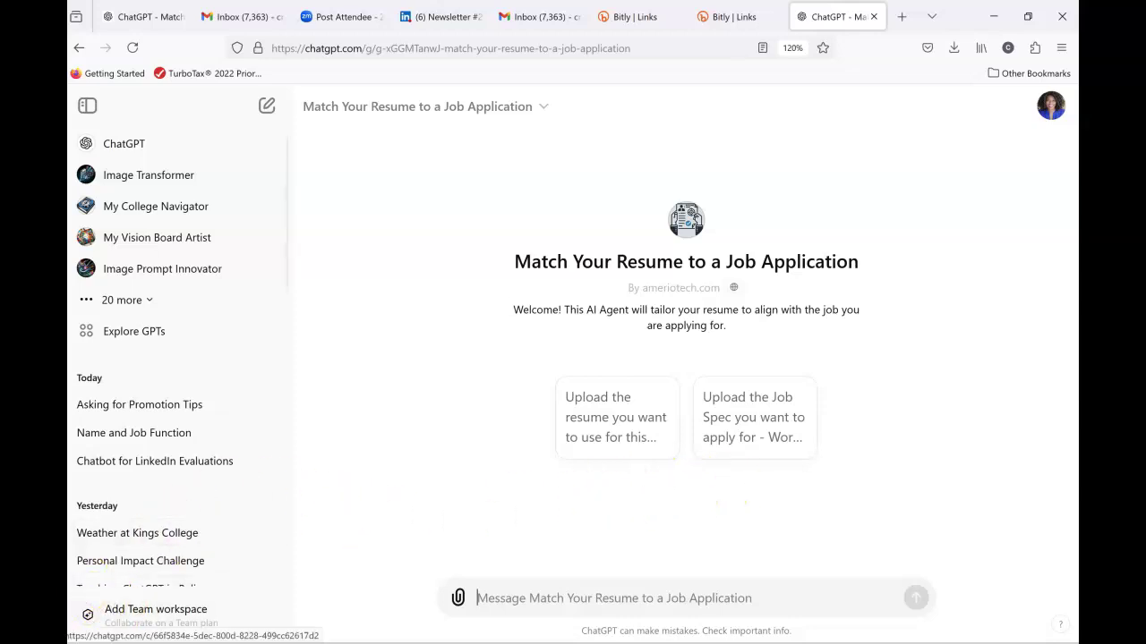
Attach the "S Engineer resume" file from the computer's Downloads folder to the message.
left_click(461, 599)
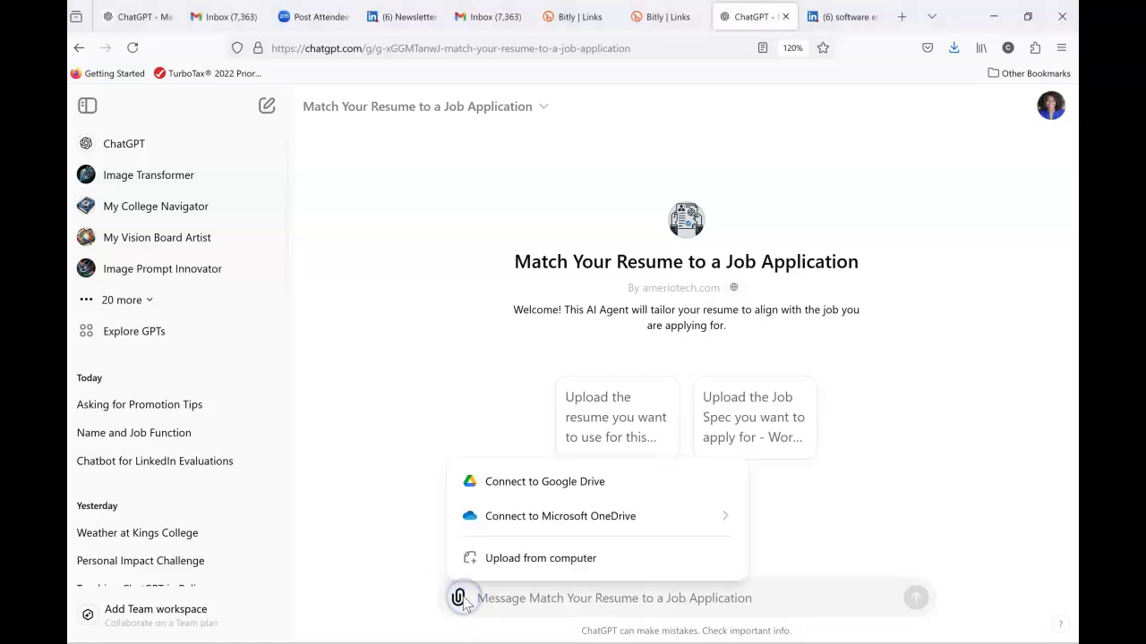
left_click(555, 558)
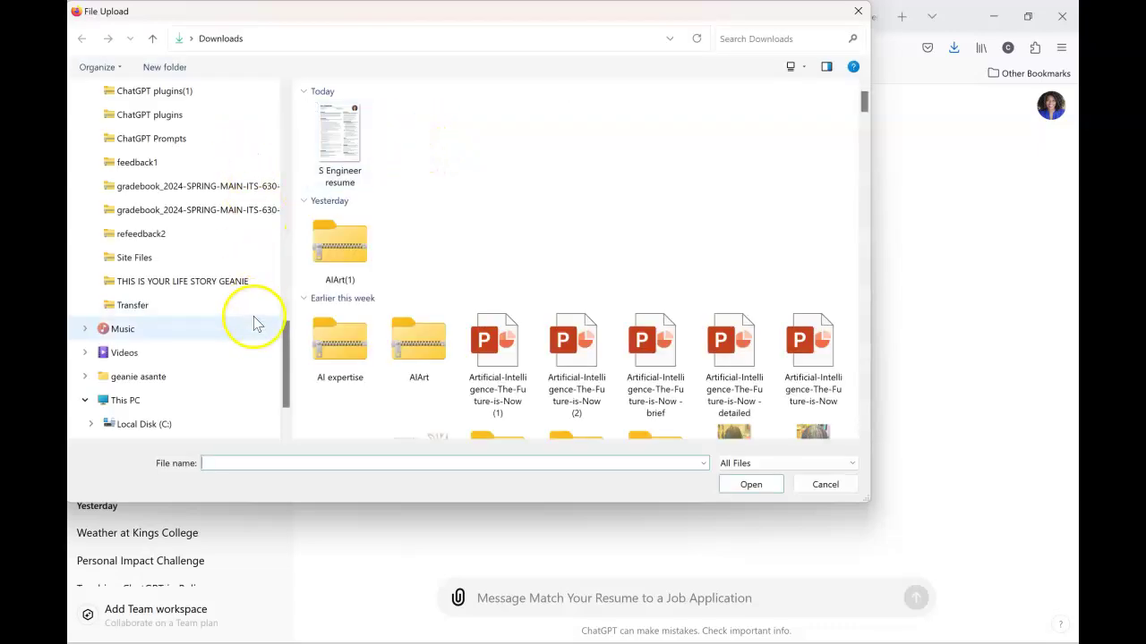
left_click(339, 141)
left_click(748, 487)
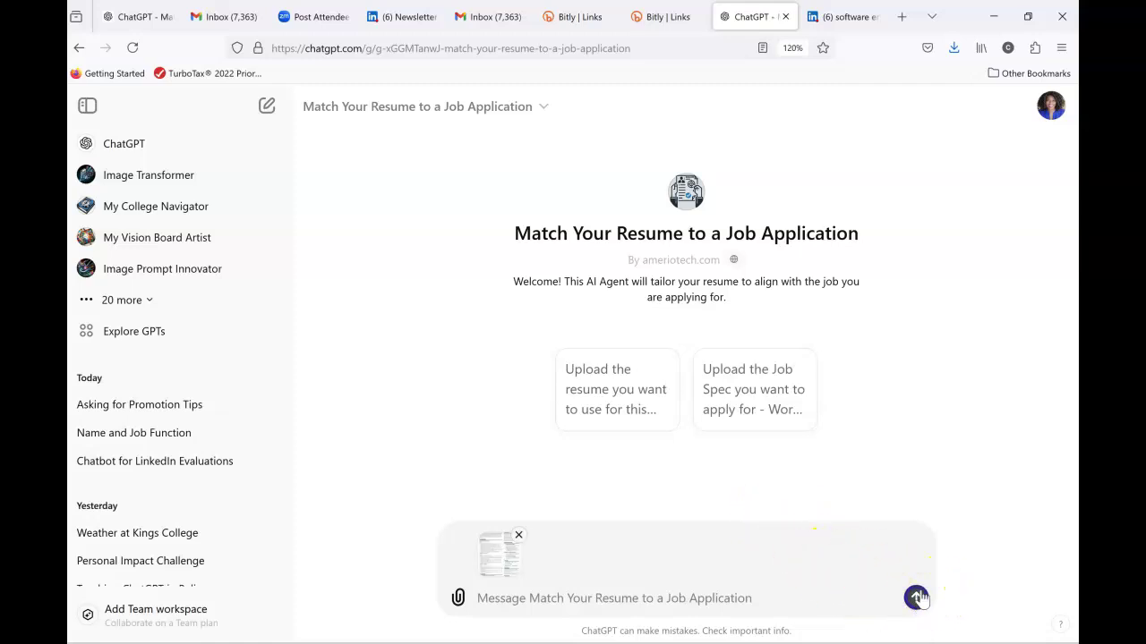
Send the attached resume, and submit the copied Microsoft Senior Technology Specialist job description as the job specification.
left_click(918, 597)
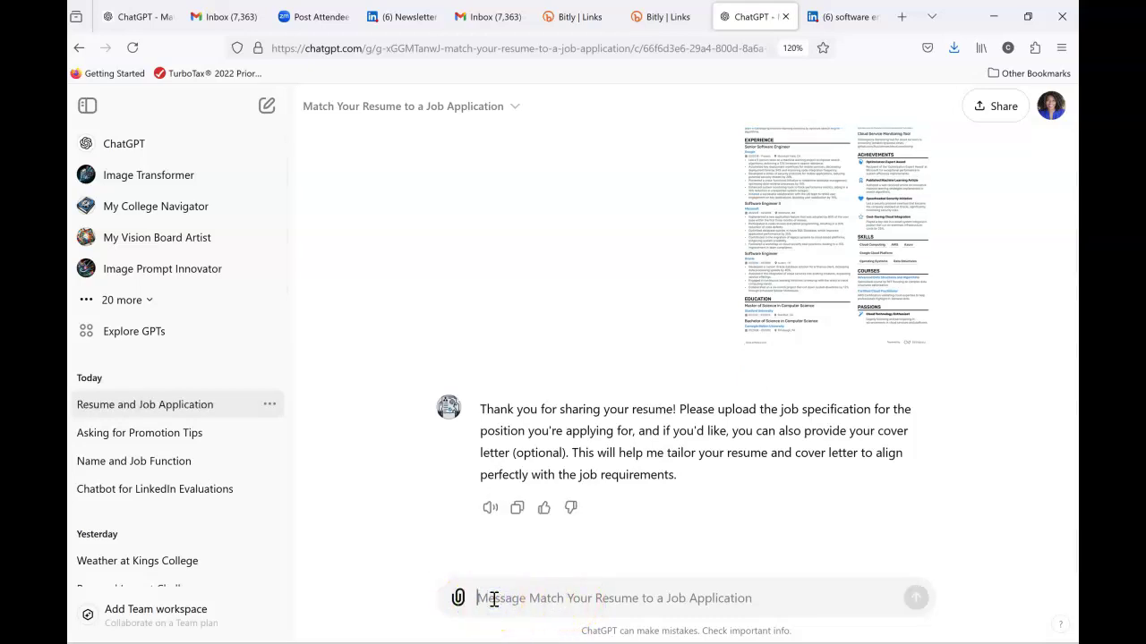
key("ctrl+v")
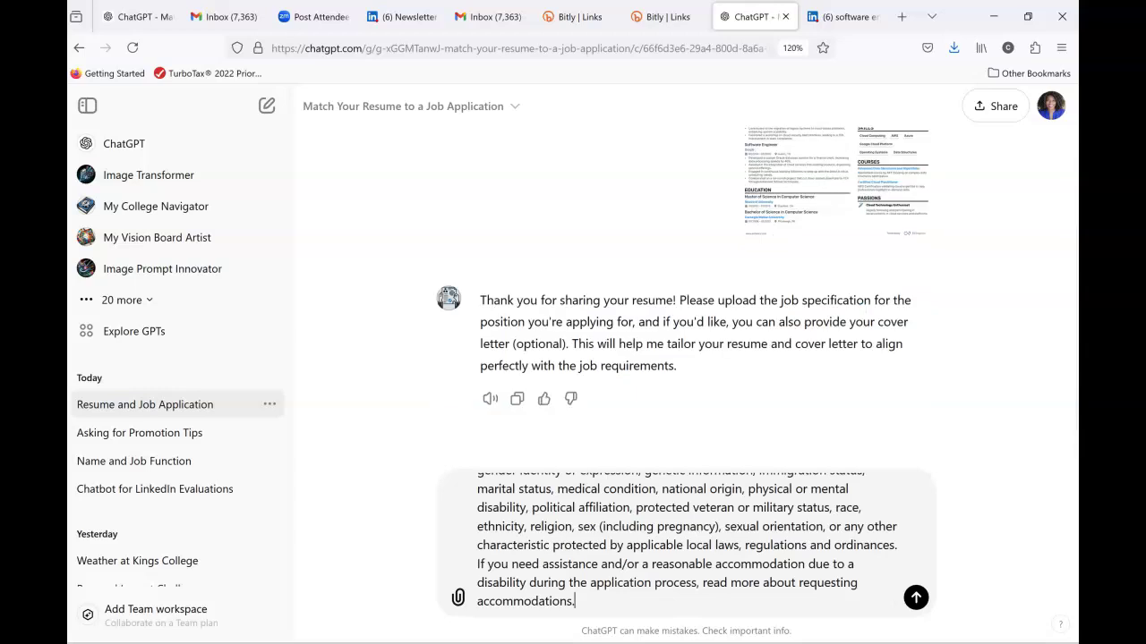
key("Return")
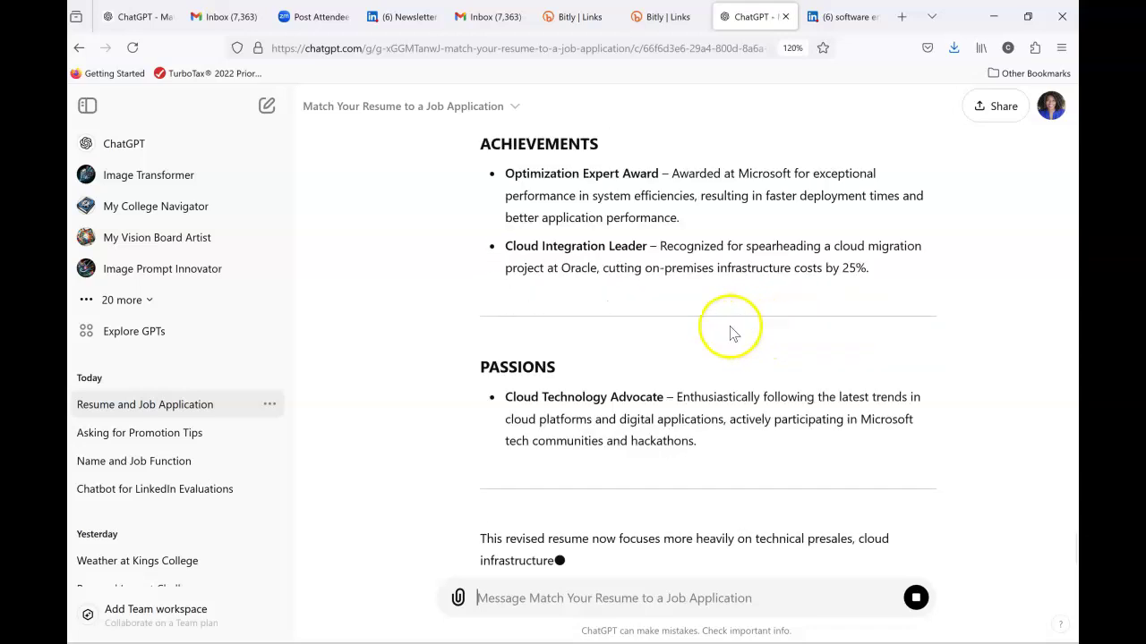
View the uploaded resume image enlarged, set the page zoom to 170%, and close the image.
scroll(702, 331, "up", 20)
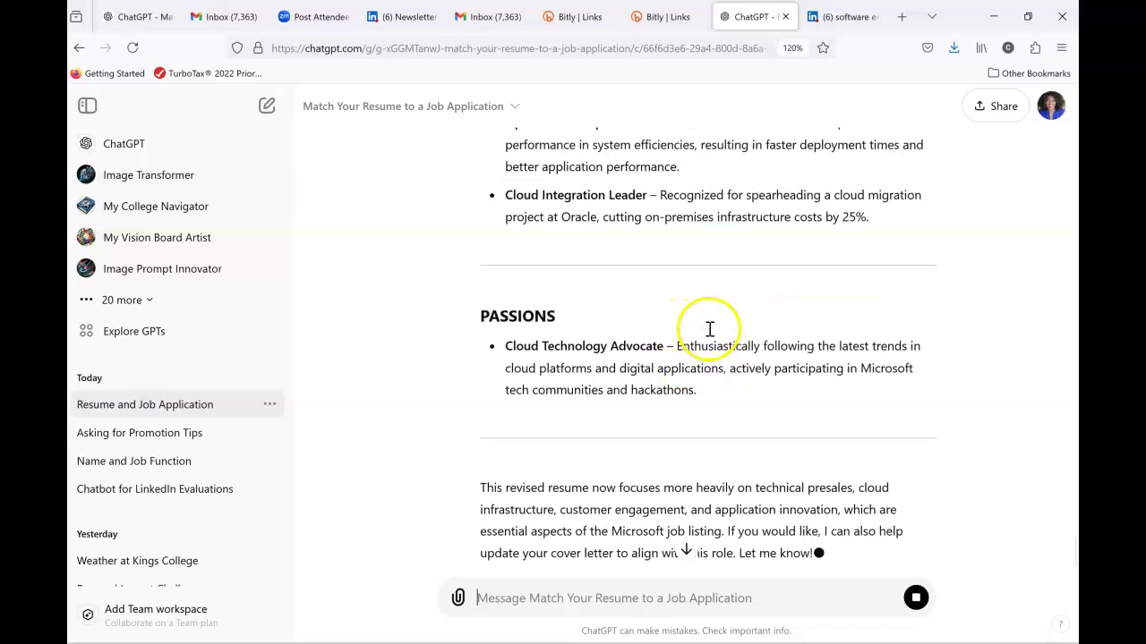
scroll(712, 336, "up", 20)
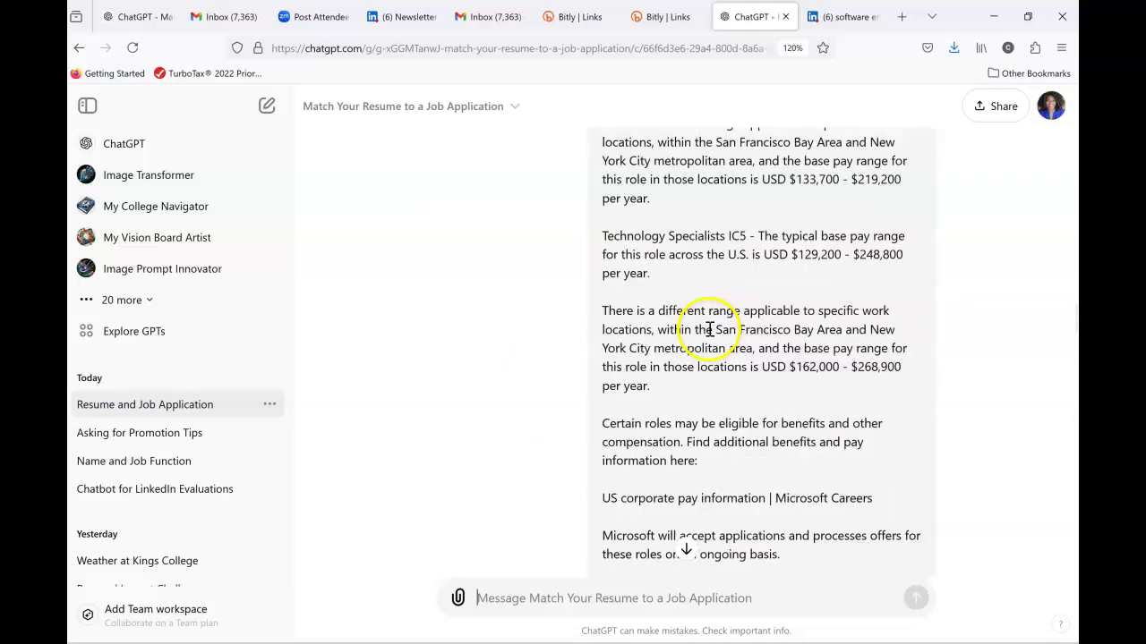
scroll(710, 329, "up", 2)
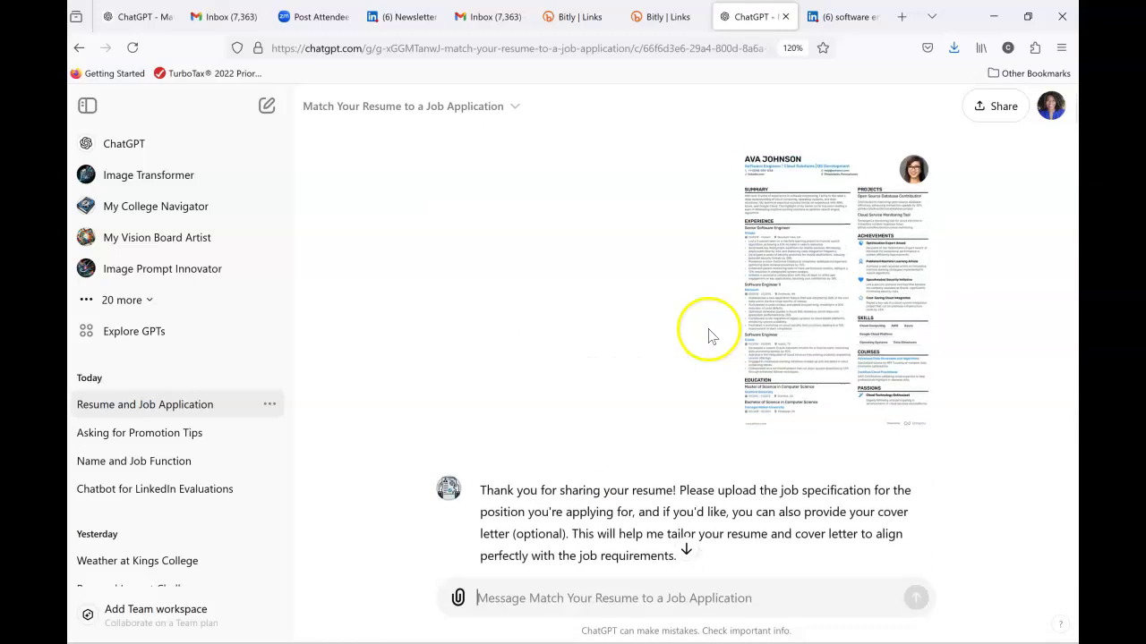
left_click(759, 315)
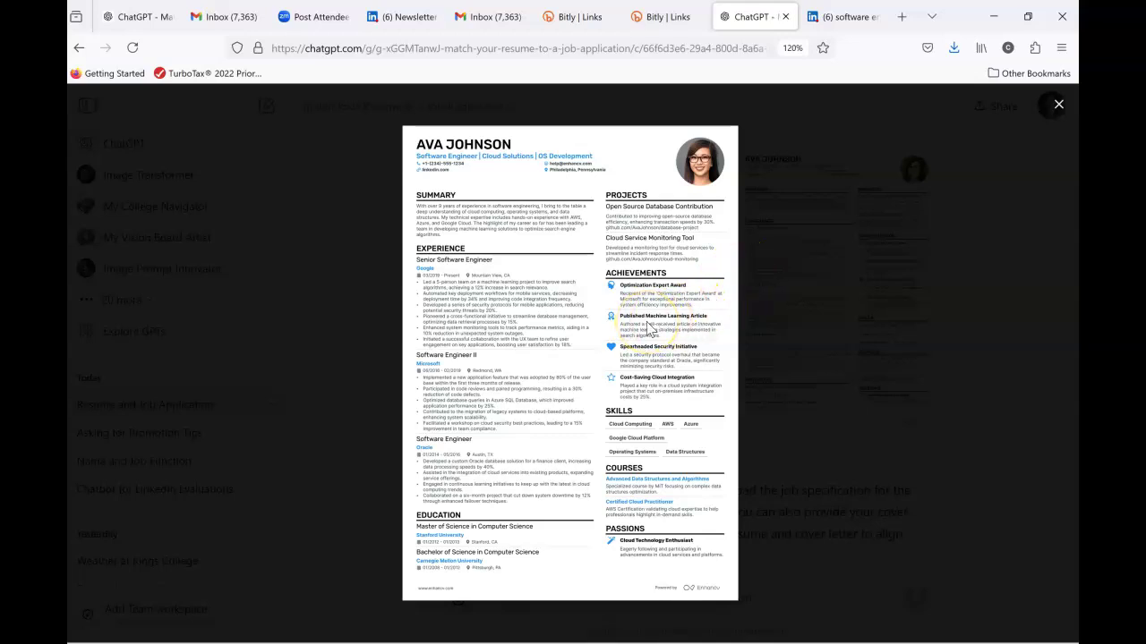
key("ctrl+plus")
key("ctrl+plus")
key("ctrl+plus")
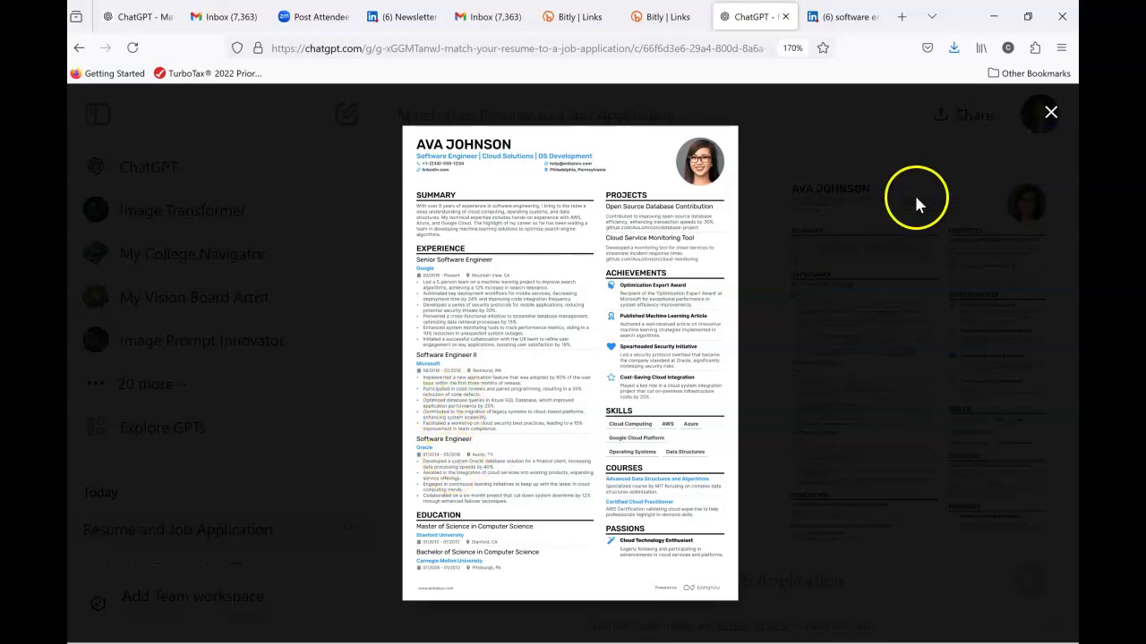
left_click(1051, 113)
Review the submitted job description from About the job through the Responsibilities and Education sections.
scroll(800, 394, "down", 3)
scroll(800, 406, "down", 8)
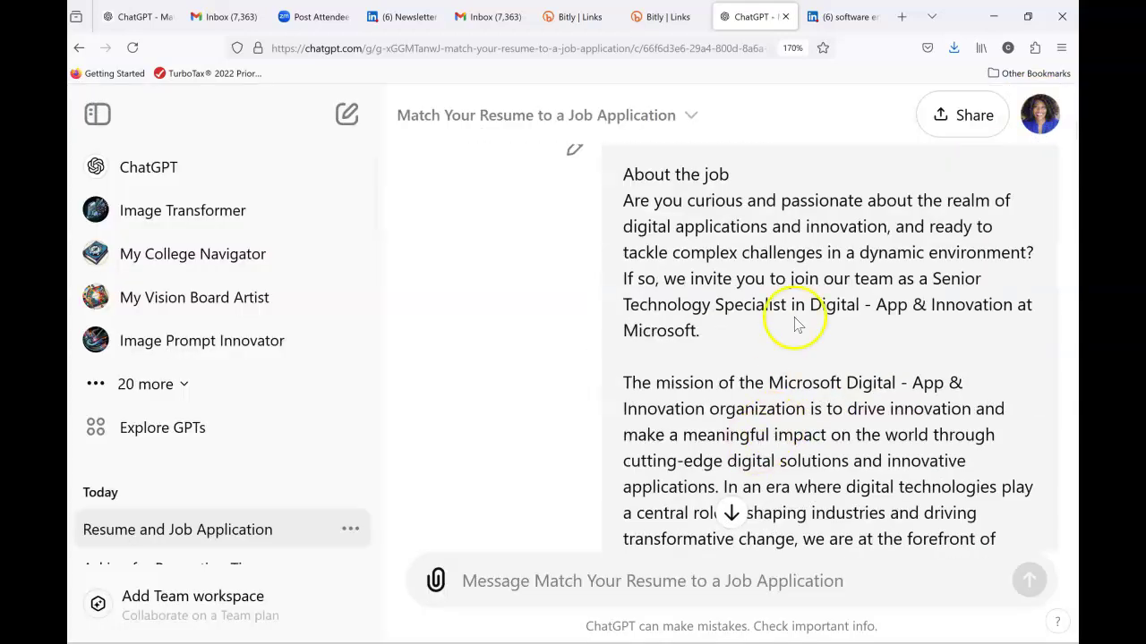
scroll(810, 367, "up", 10)
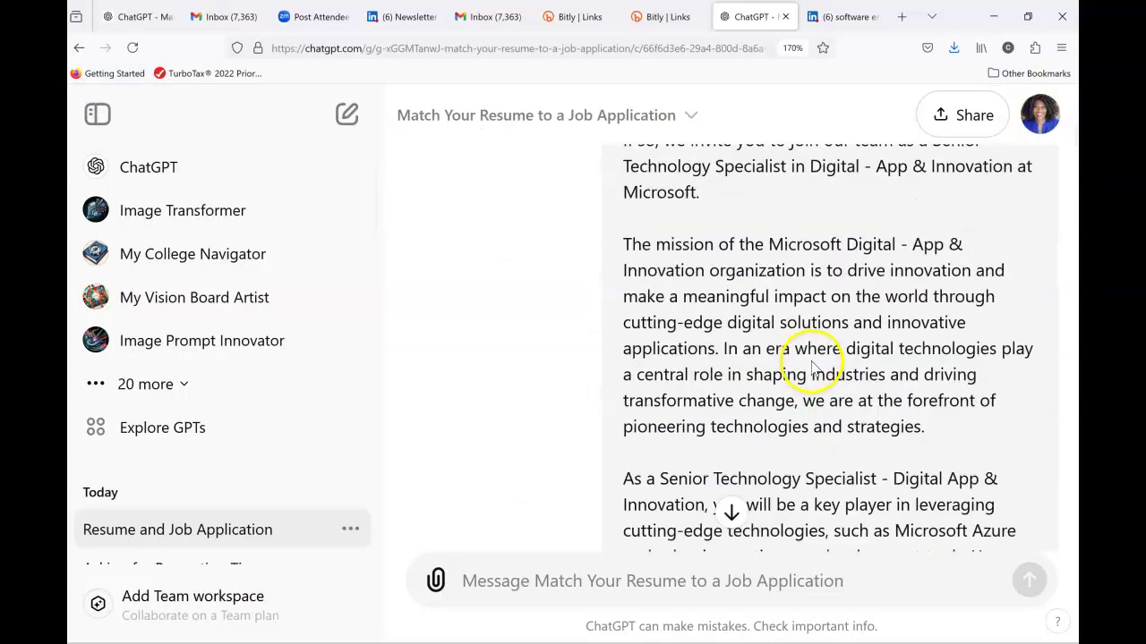
scroll(814, 362, "down", 3)
scroll(817, 360, "down", 5)
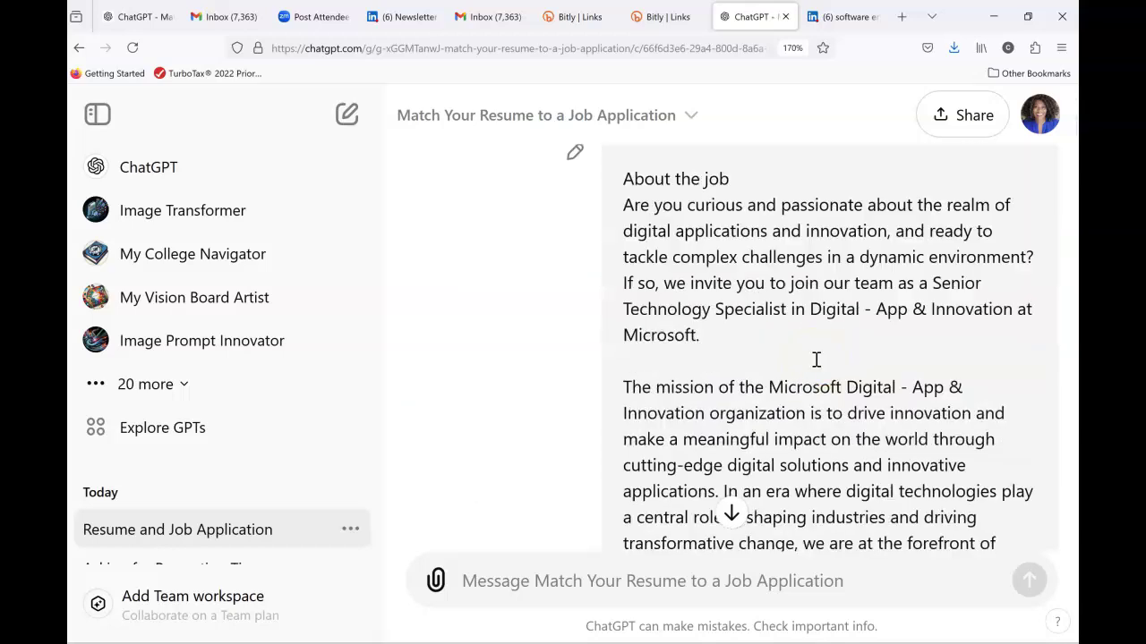
scroll(817, 363, "up", 3)
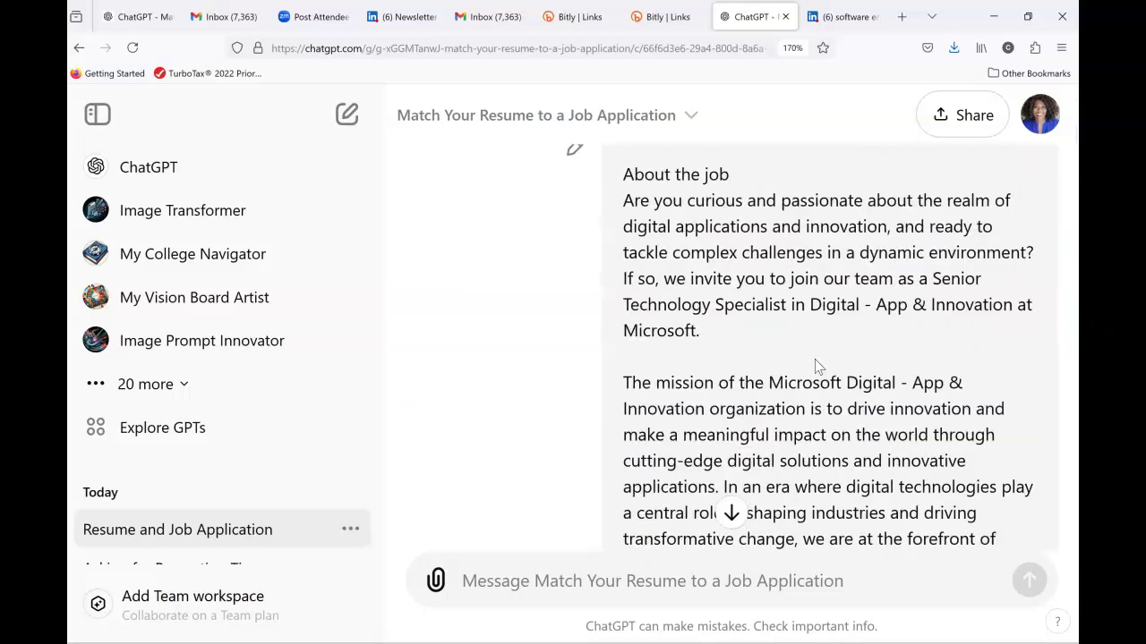
scroll(814, 365, "down", 7)
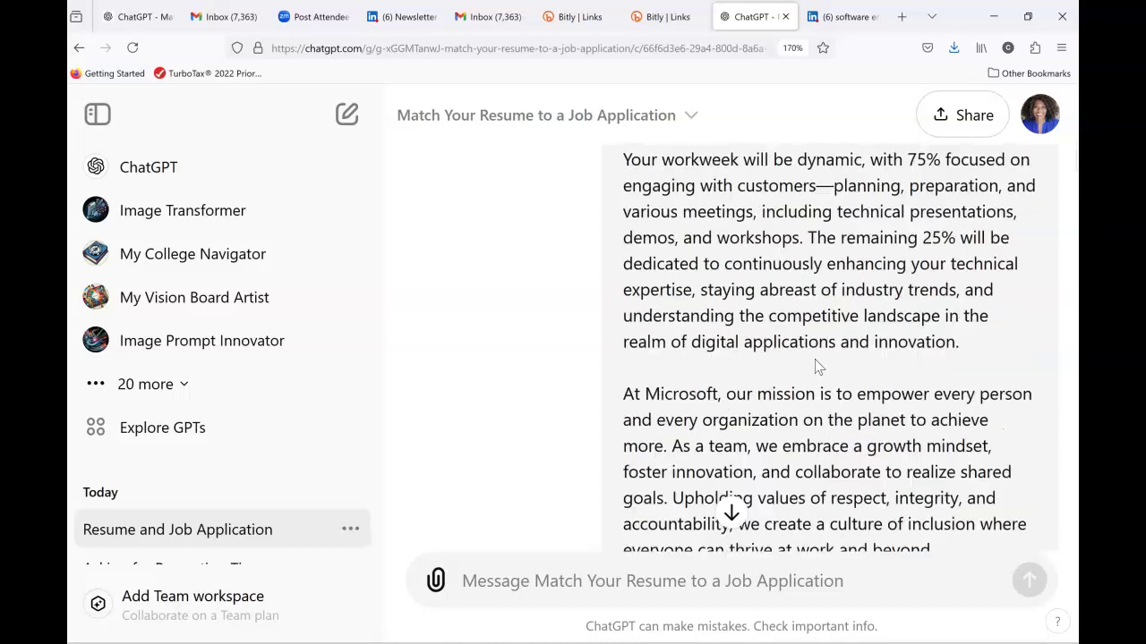
scroll(816, 362, "down", 10)
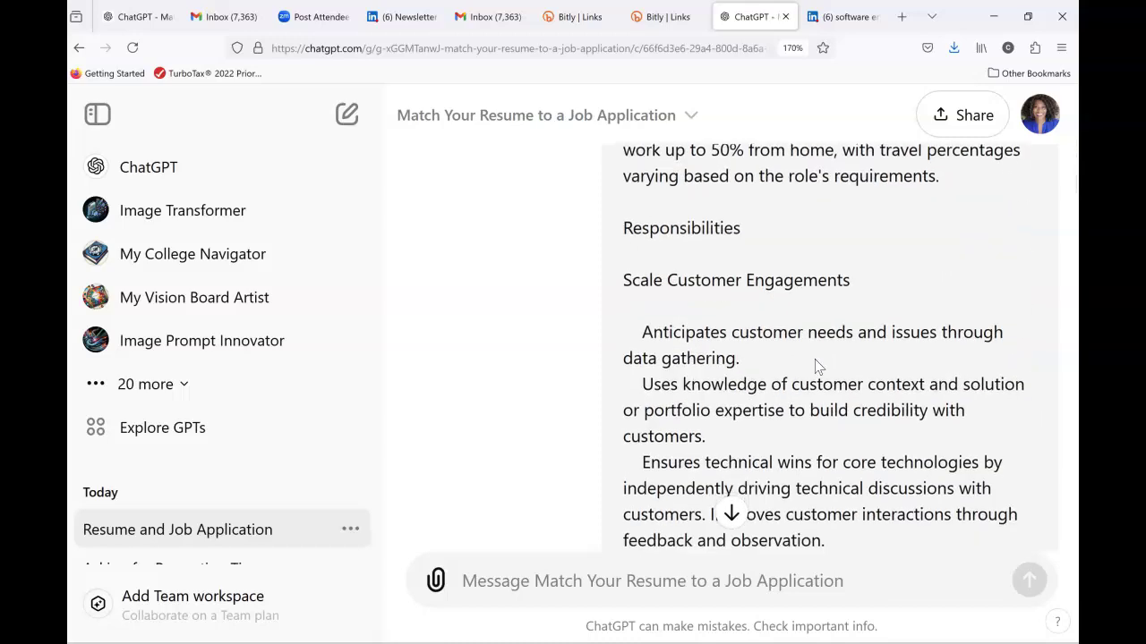
scroll(816, 361, "down", 6)
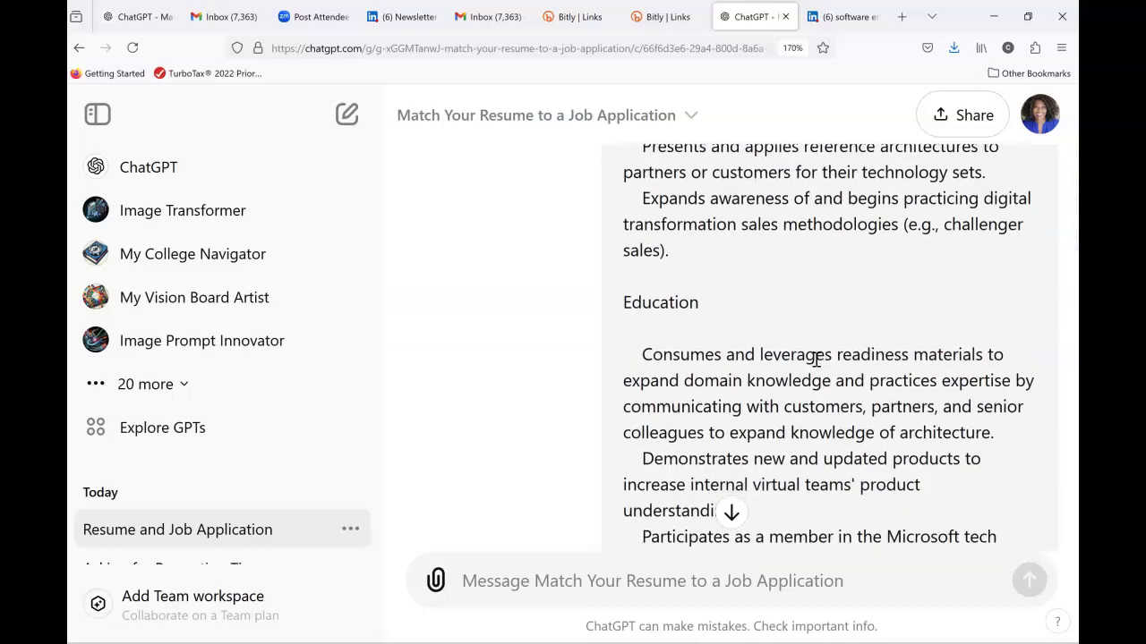
Review the tailored resume from the Summary and work experience through Skills, Certifications, Achievements, Passions and the closing note.
scroll(816, 367, "down", 10)
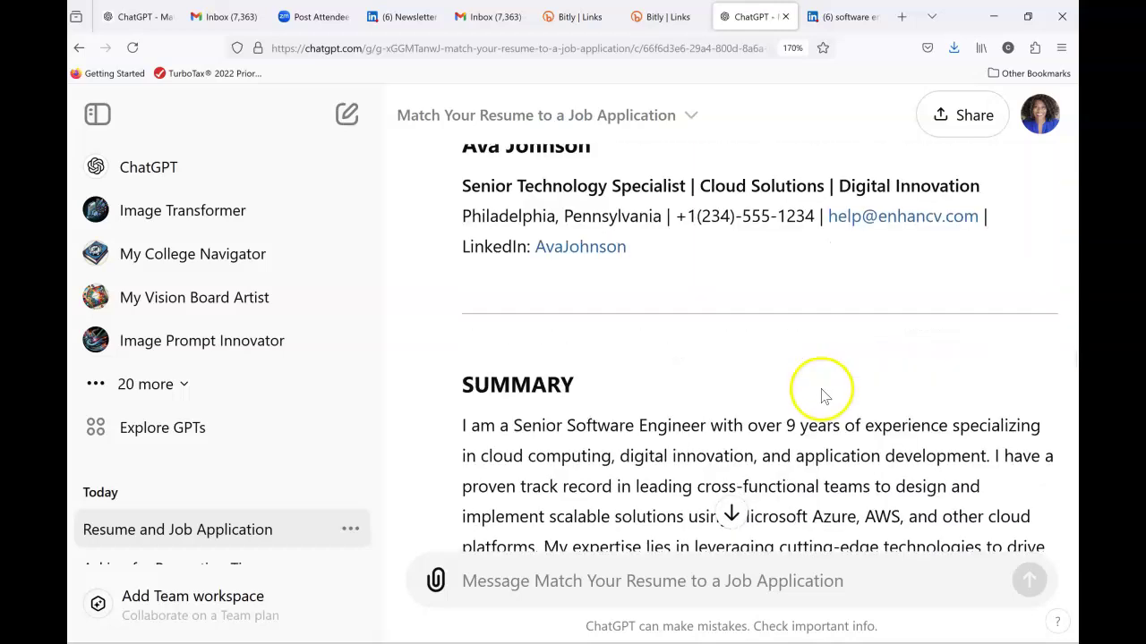
scroll(824, 392, "down", 5)
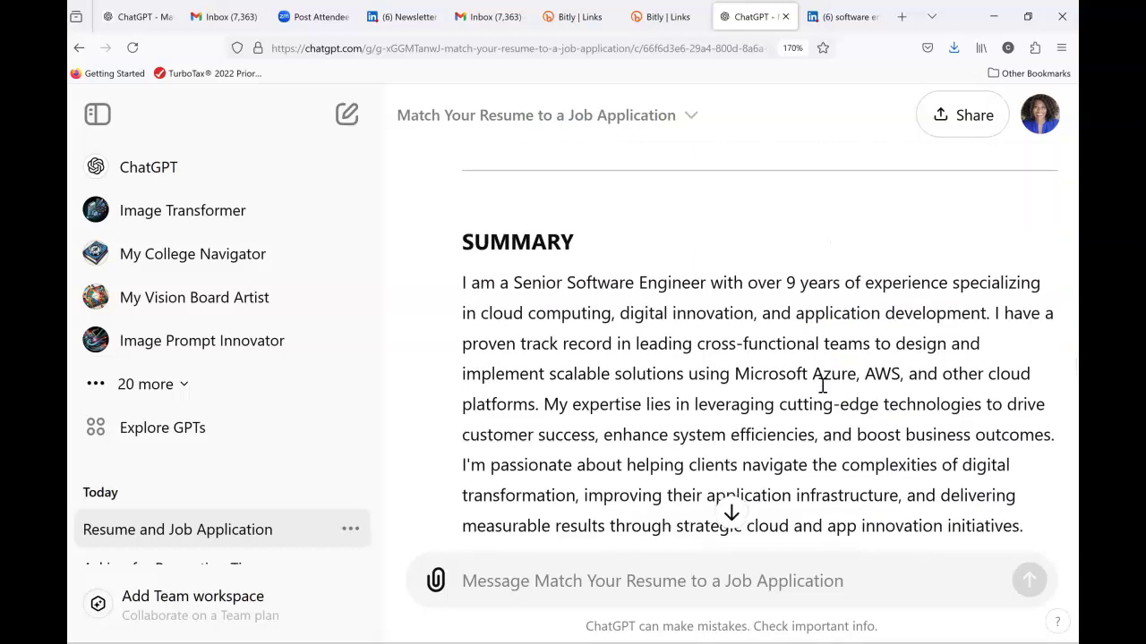
scroll(825, 392, "down", 8)
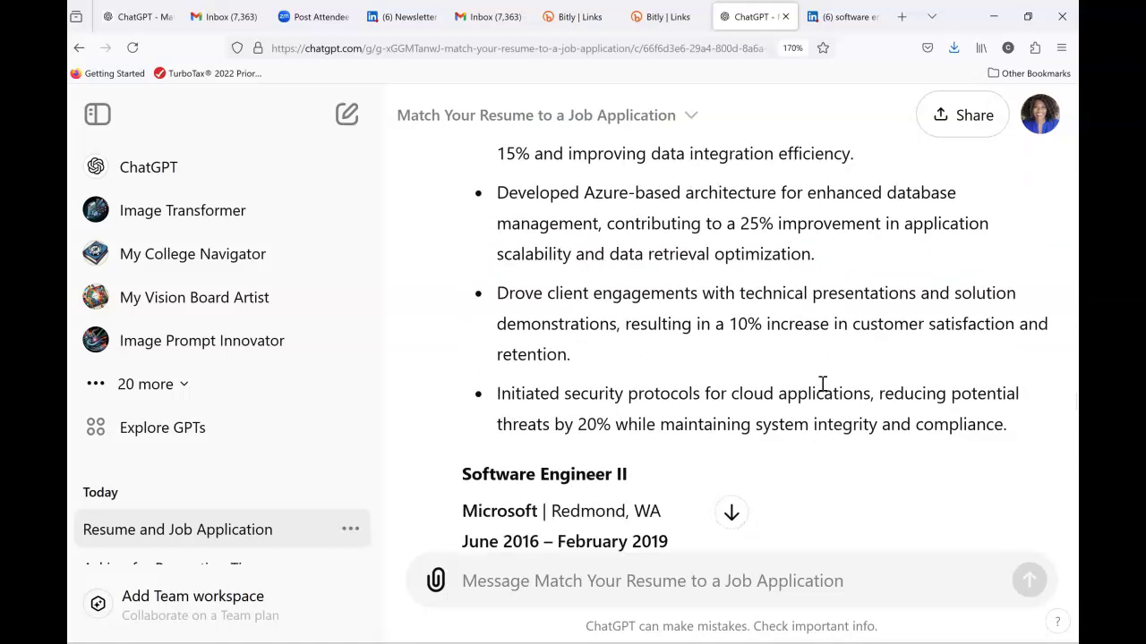
scroll(825, 391, "down", 2)
scroll(824, 392, "down", 2)
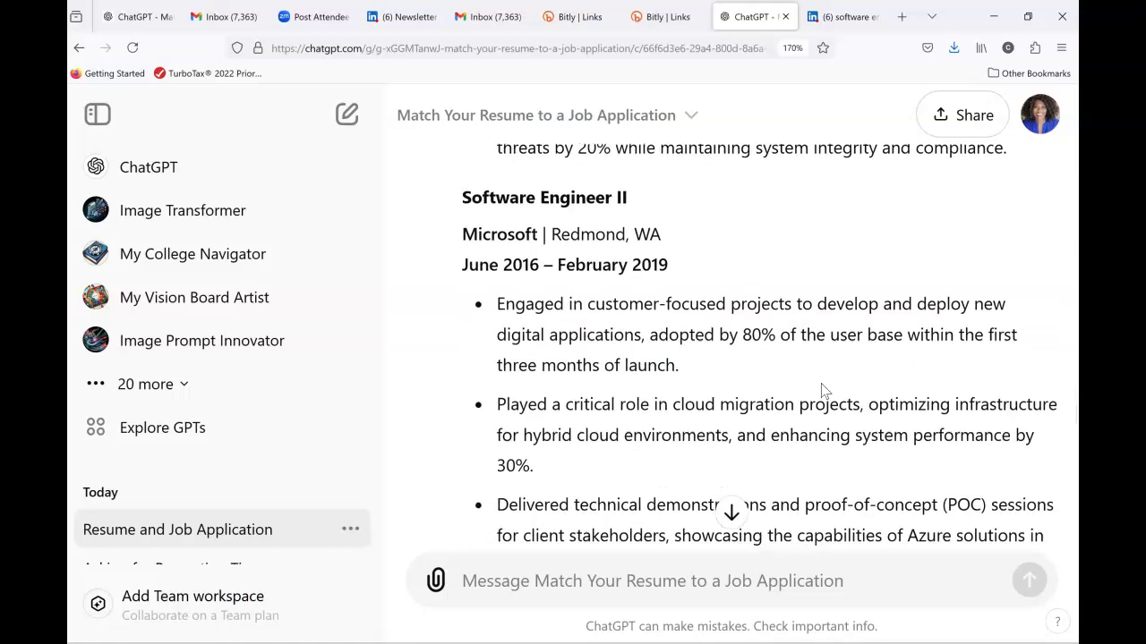
scroll(825, 392, "down", 2)
scroll(824, 392, "down", 17)
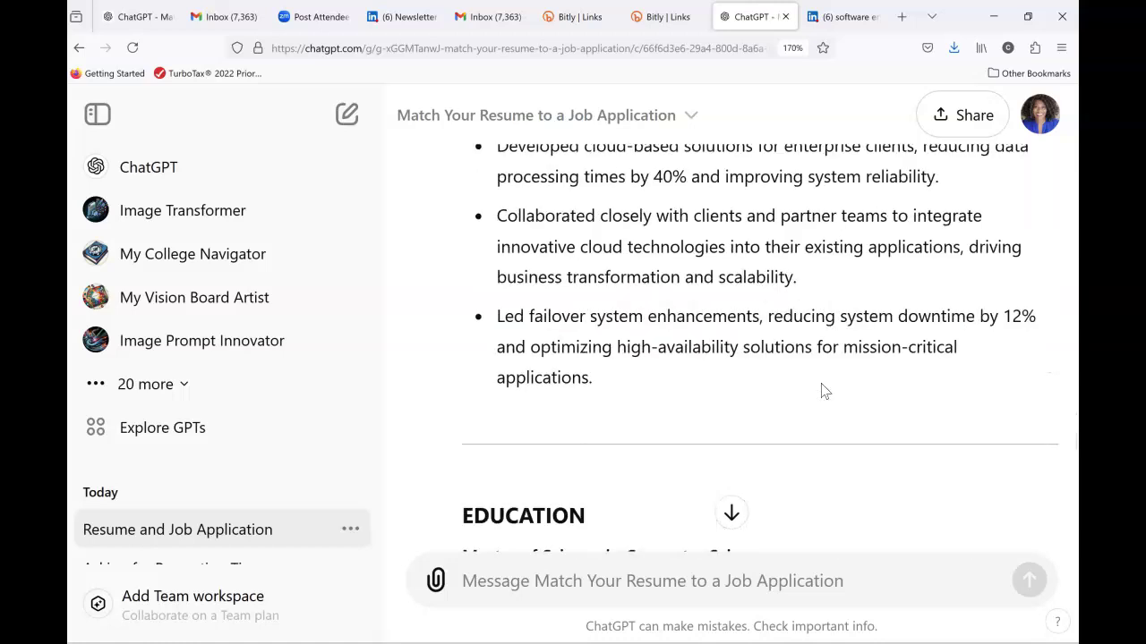
scroll(825, 391, "down", 9)
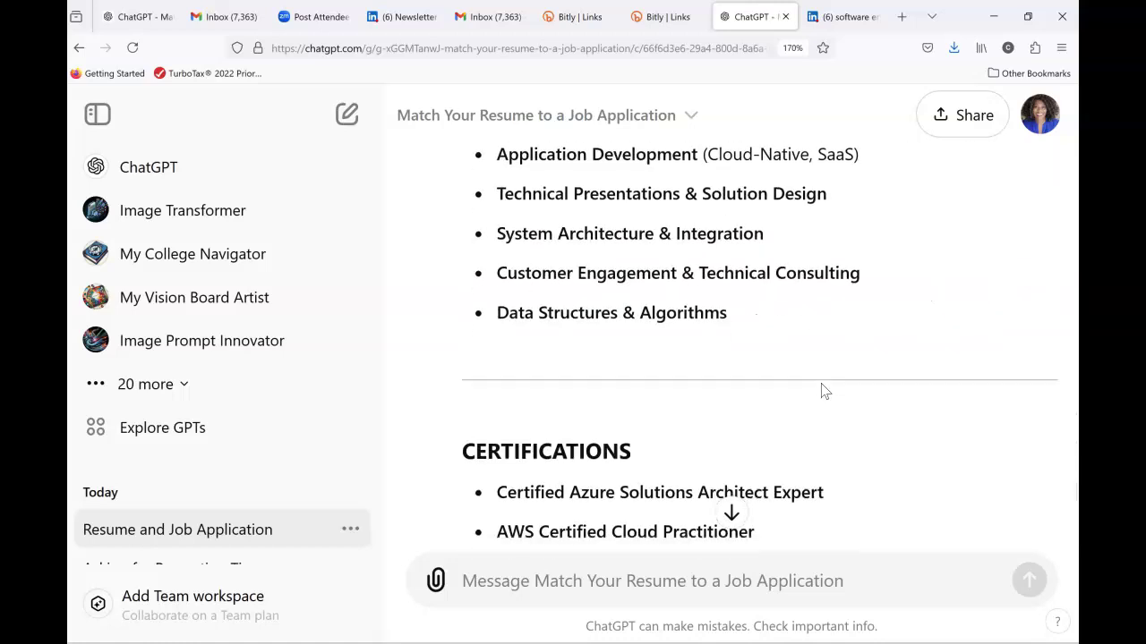
scroll(779, 389, "down", 15)
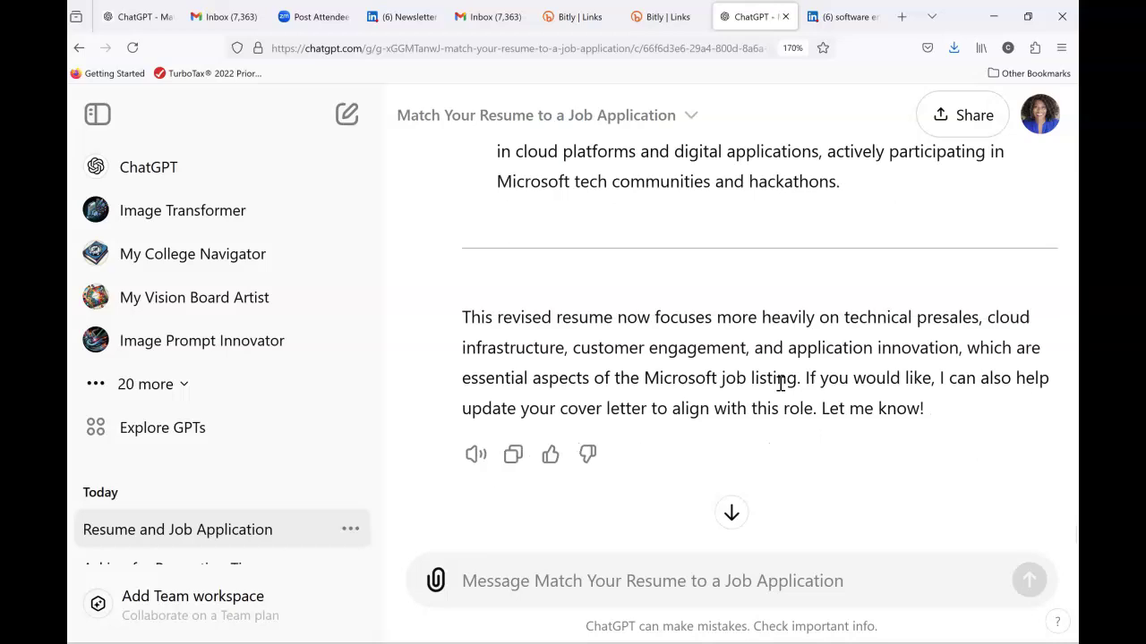
left_click(739, 515)
scroll(779, 457, "up", 5)
left_click(775, 394)
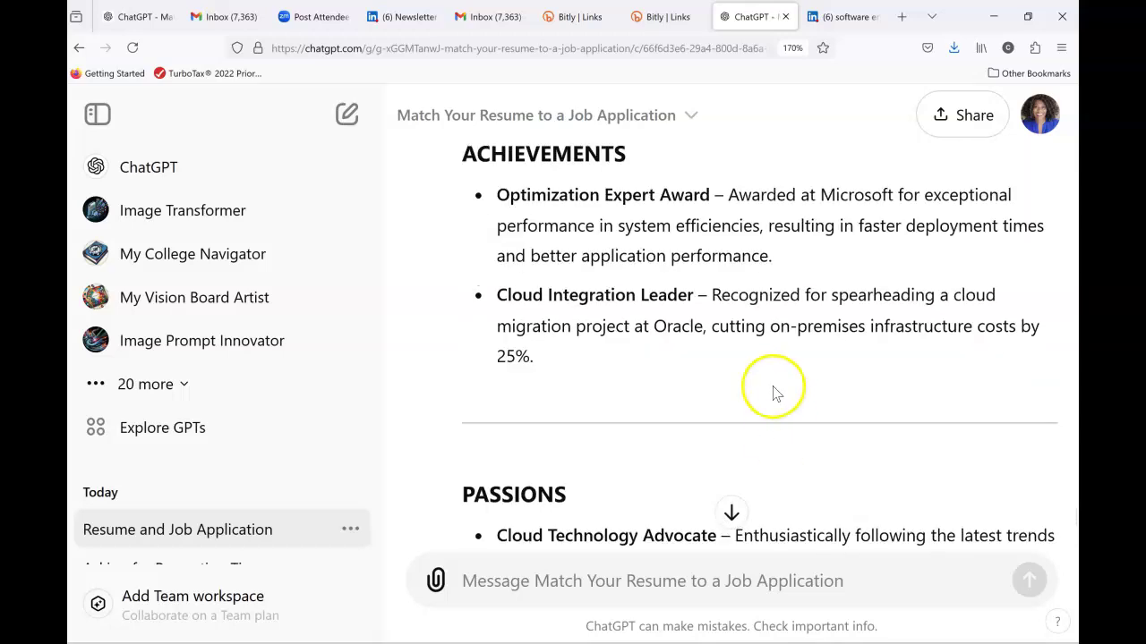
scroll(775, 385, "up", 2)
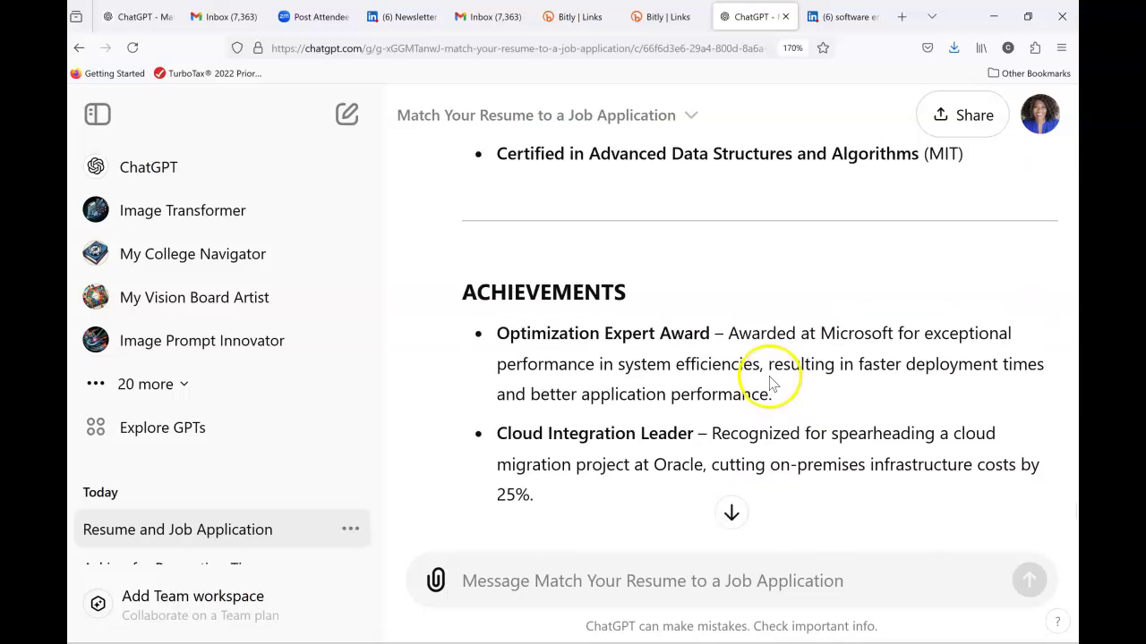